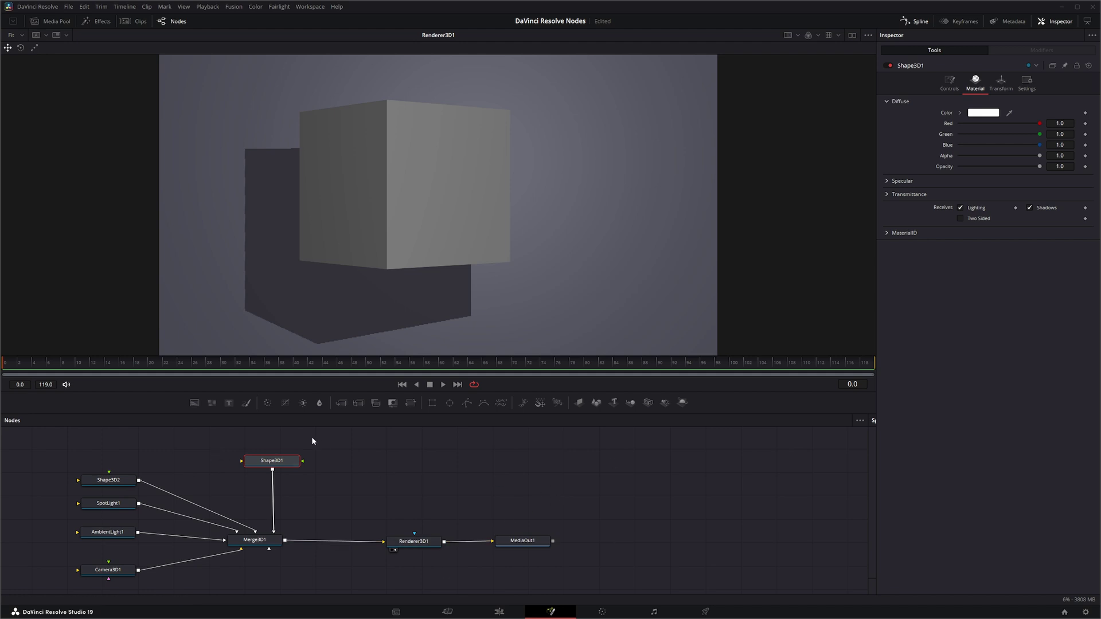
left_click_drag(280, 457, 276, 466)
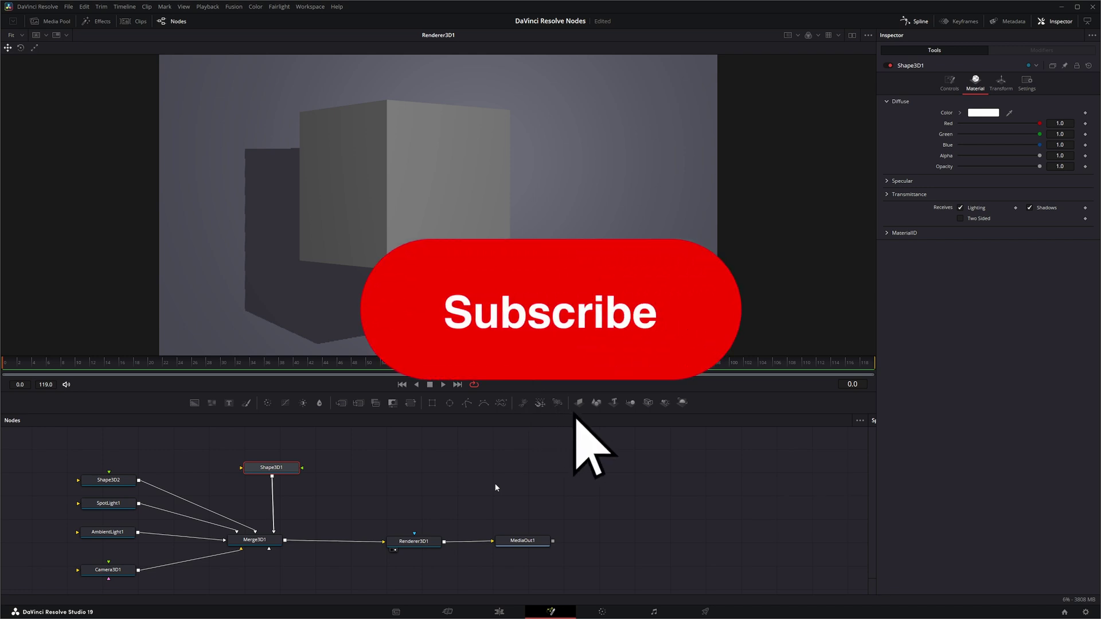
left_click_drag(281, 472, 280, 476)
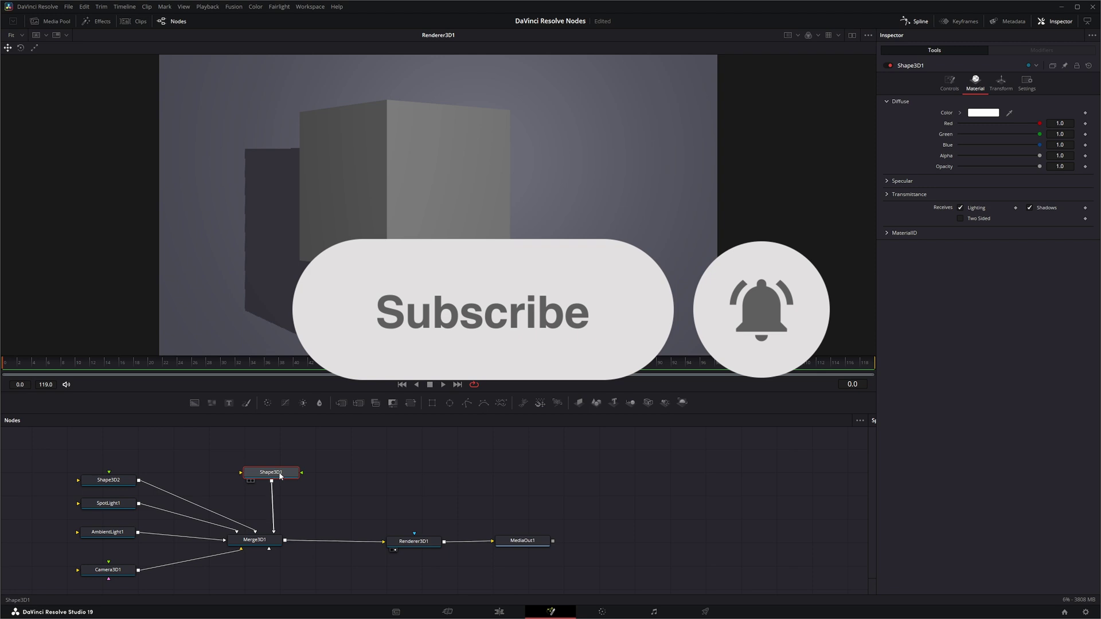
left_click(449, 495)
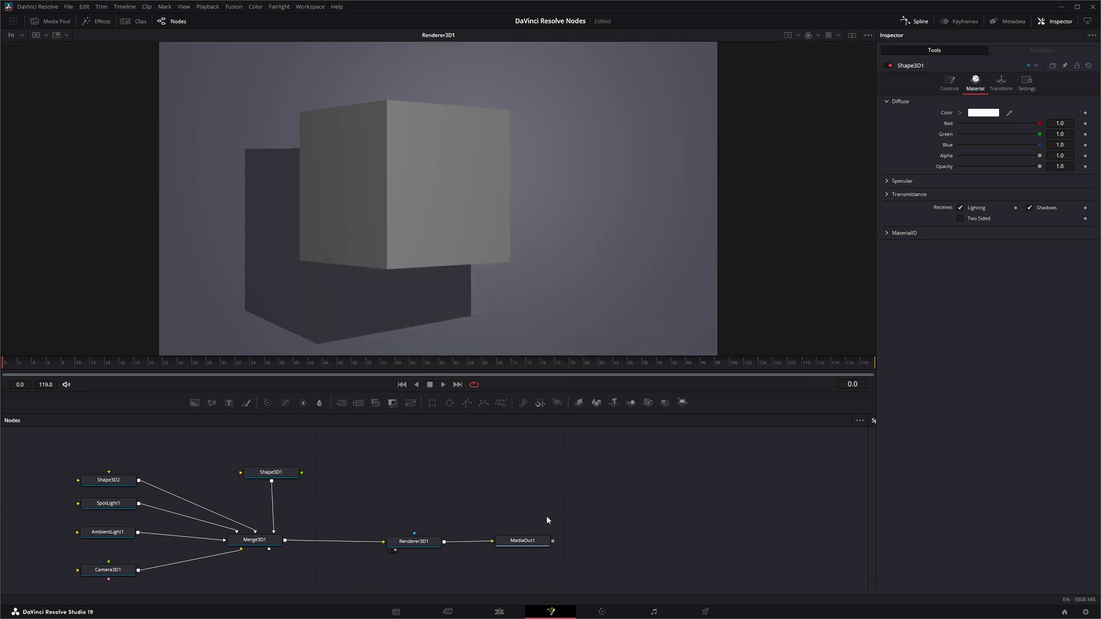
Select Shape3D1 and look through the Specular, Transmittance and MaterialID sections of its built-in material.
left_click_drag(277, 476, 277, 474)
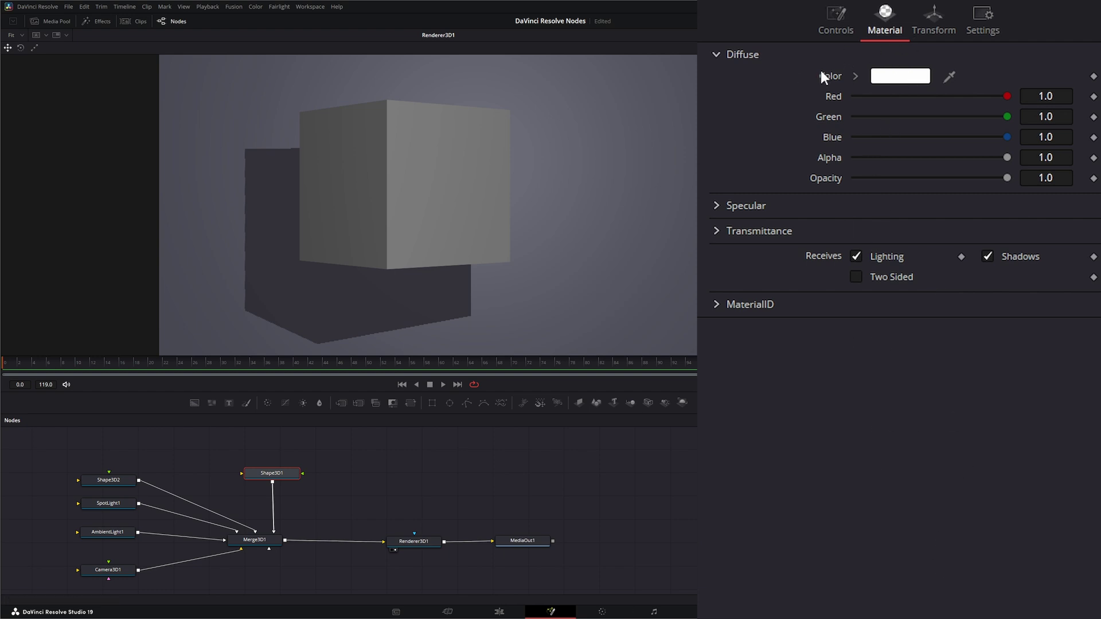
left_click(715, 207)
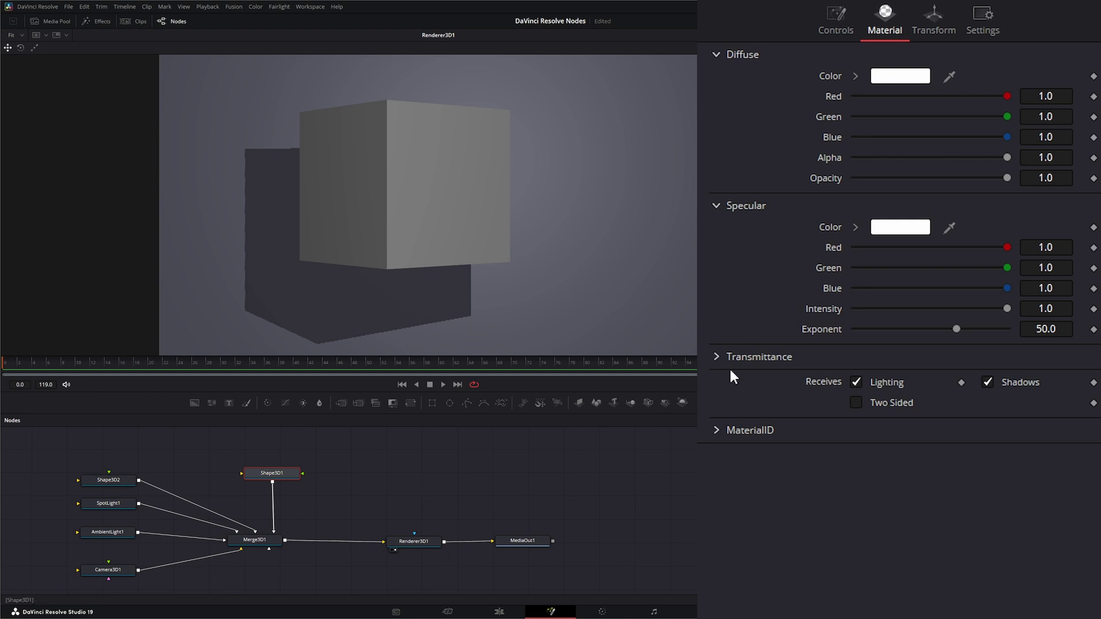
left_click(717, 357)
left_click(717, 357)
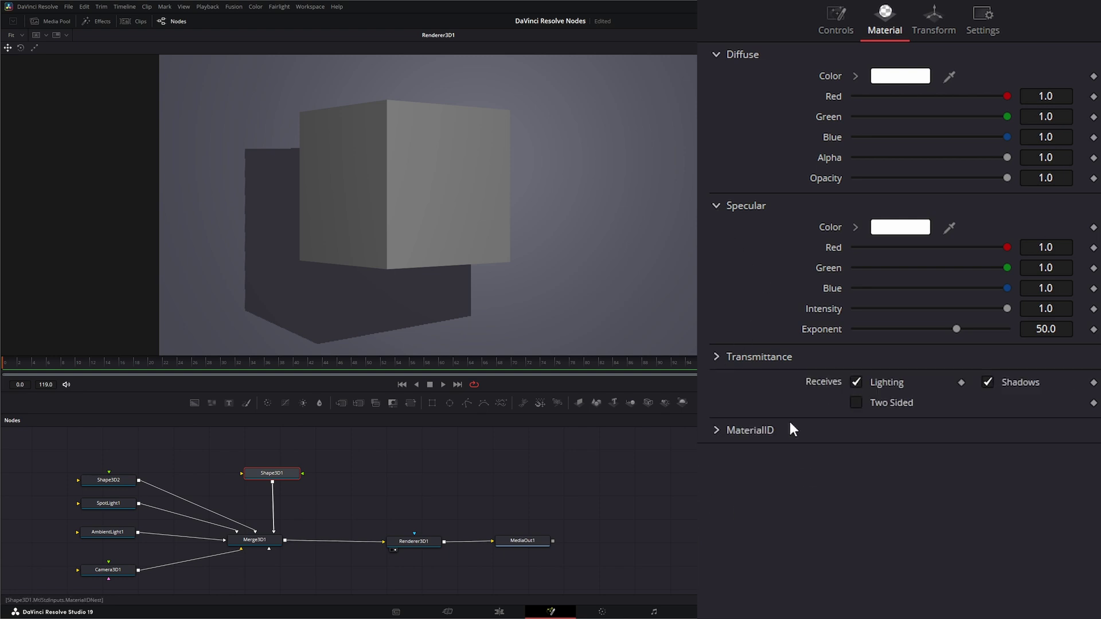
left_click(718, 430)
left_click(718, 429)
left_click(900, 77)
left_click(605, 270)
left_click(585, 250)
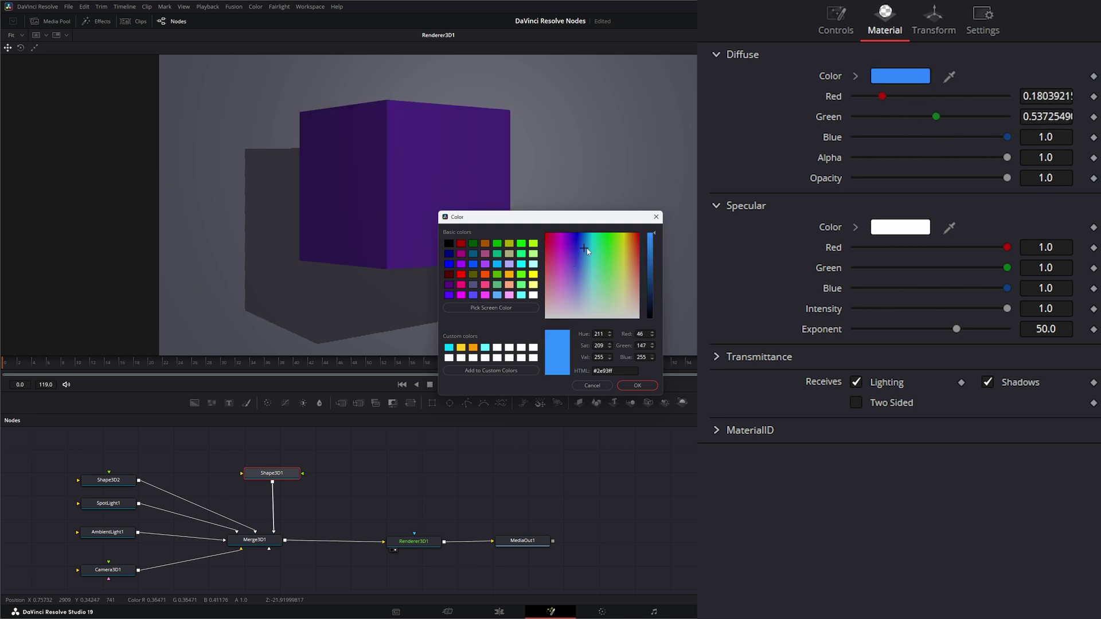
left_click_drag(585, 250, 596, 276)
left_click(592, 385)
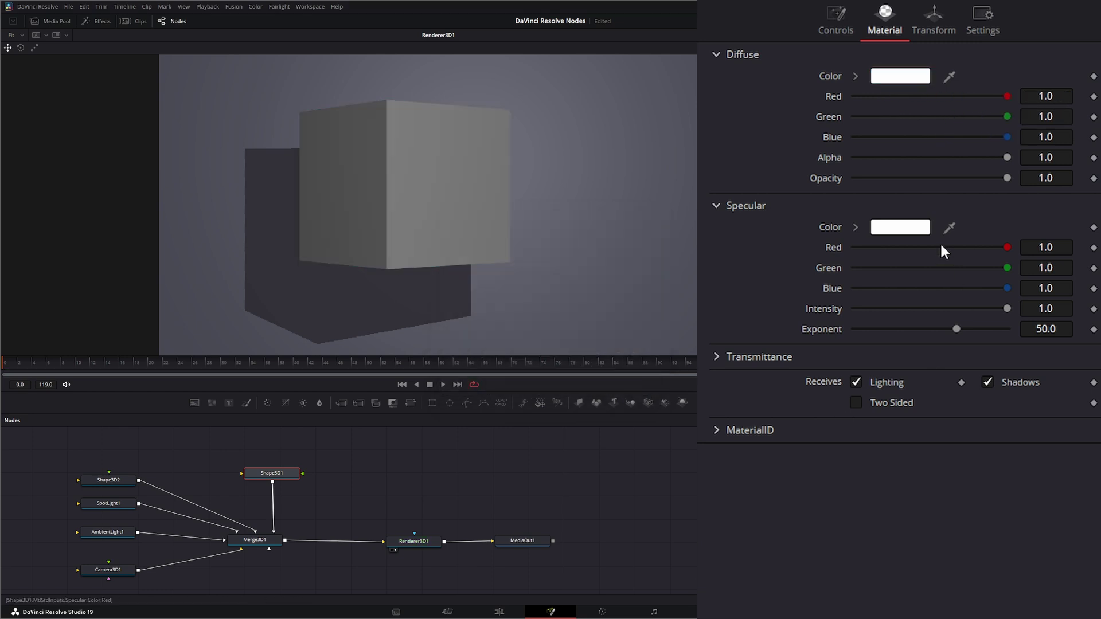
Set the specular intensity of Shape3D1's material to about 0.765 and reset its exponent to the default.
mouse_move(1004, 315)
left_mouse_down()
mouse_move(971, 310)
mouse_move(973, 331)
mouse_move(850, 338)
left_mouse_up()
double_click(837, 325)
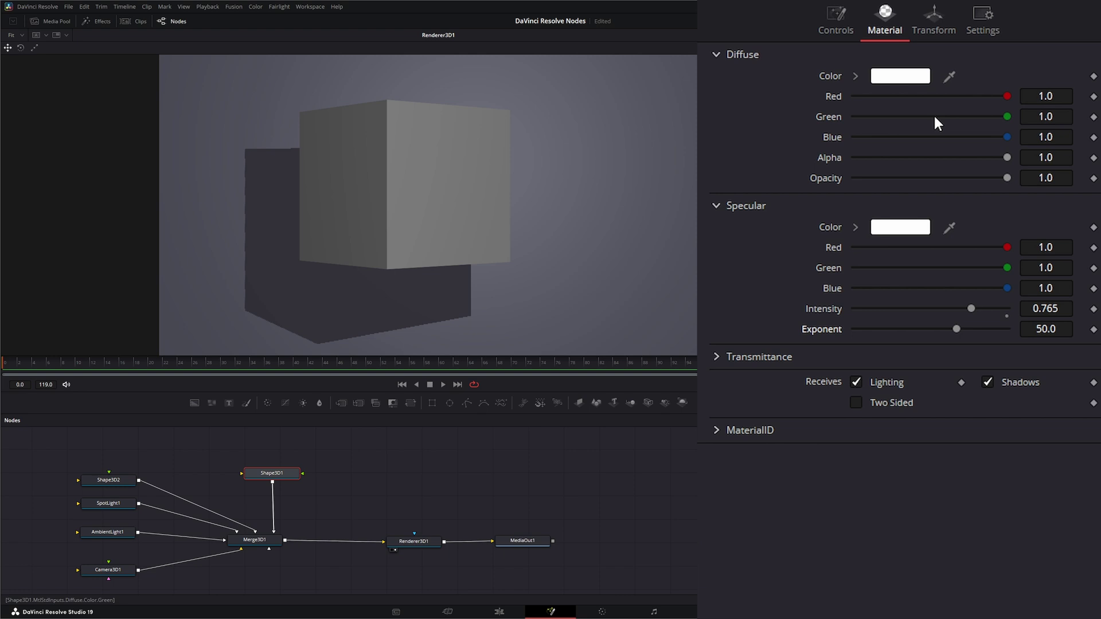
Add a Blinn material node and place it beside the Shape3D1 node.
left_click(443, 485)
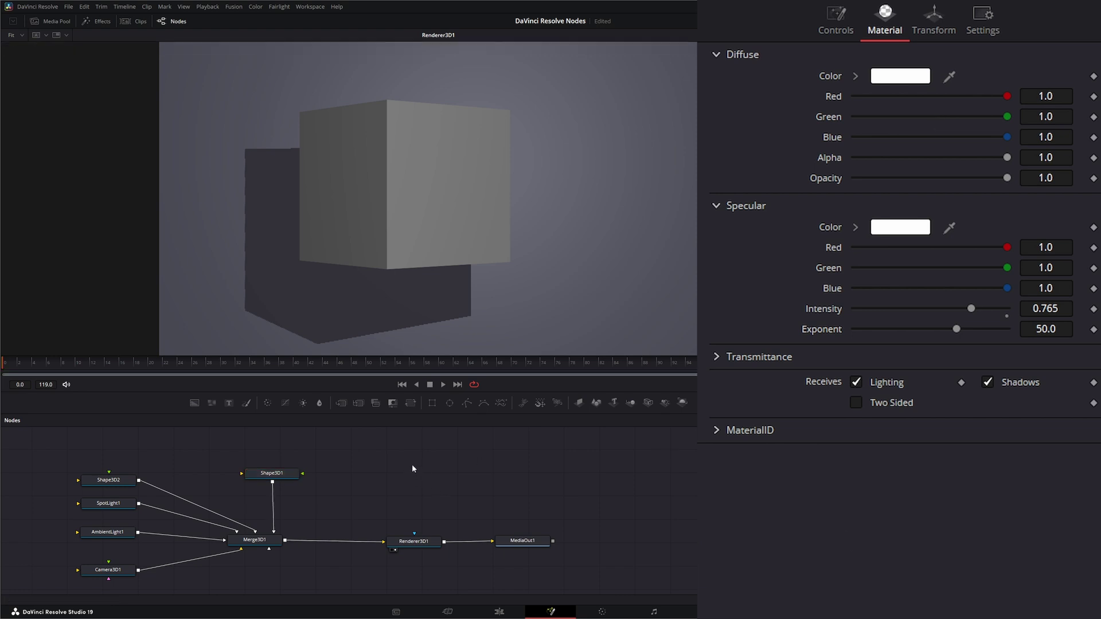
key("shift+space")
type("blinn")
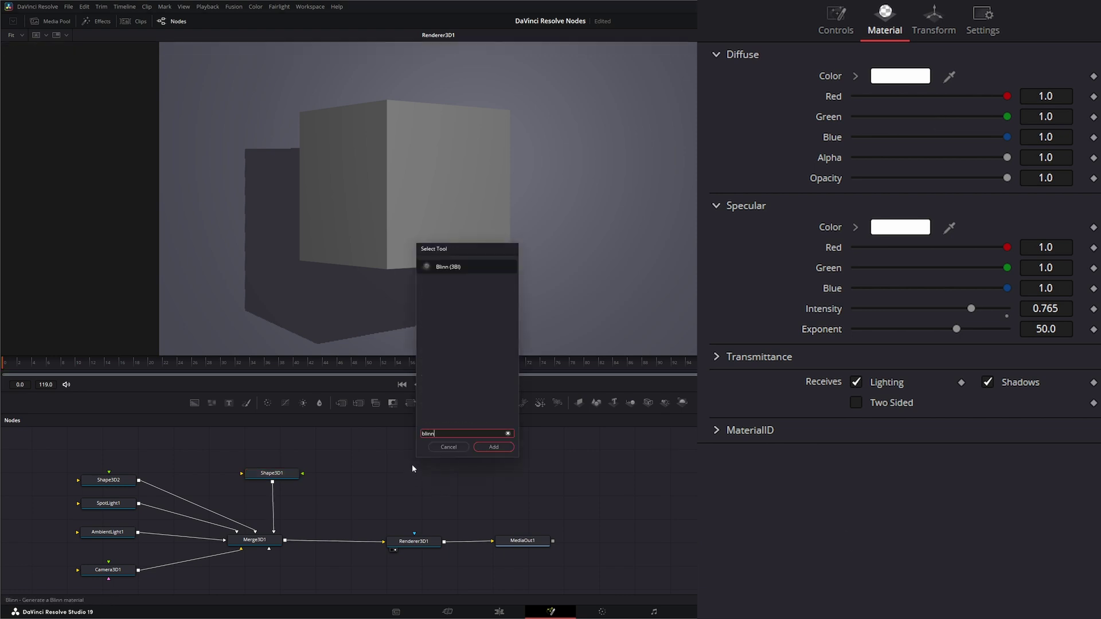
key("Return")
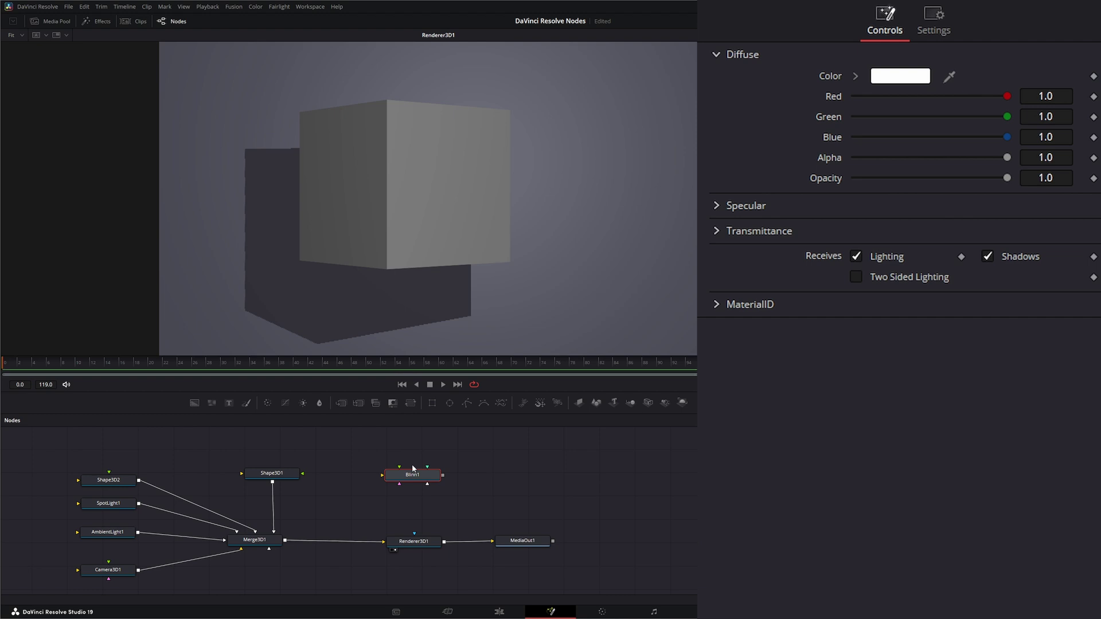
left_click_drag(418, 480, 378, 476)
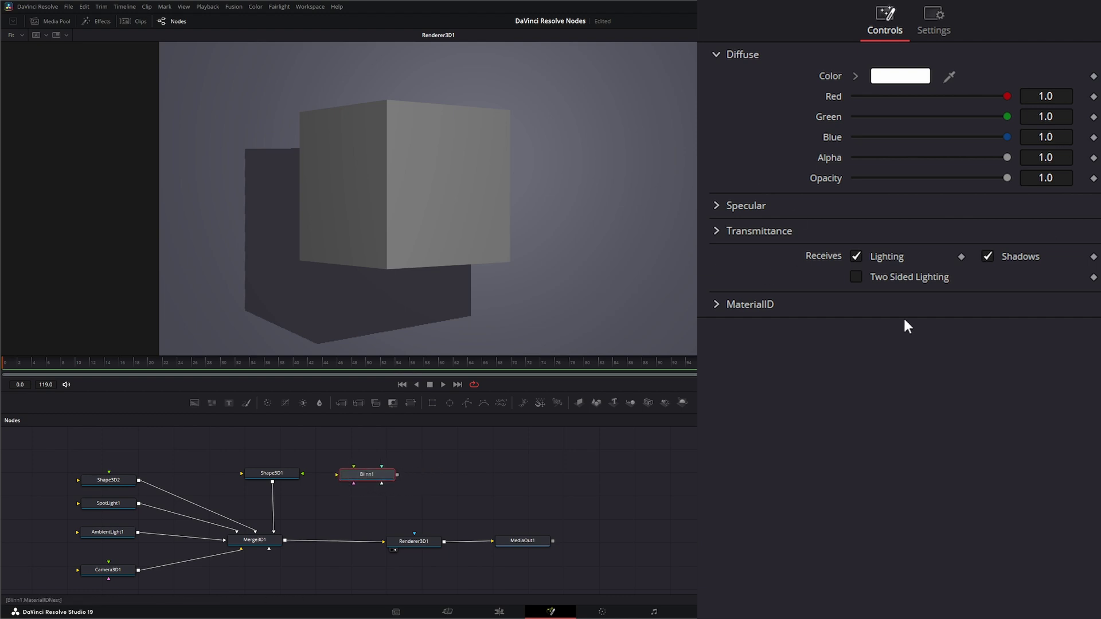
Connect Blinn1's output to Shape3D1's material input and check Shape3D1's material settings.
left_click(272, 473)
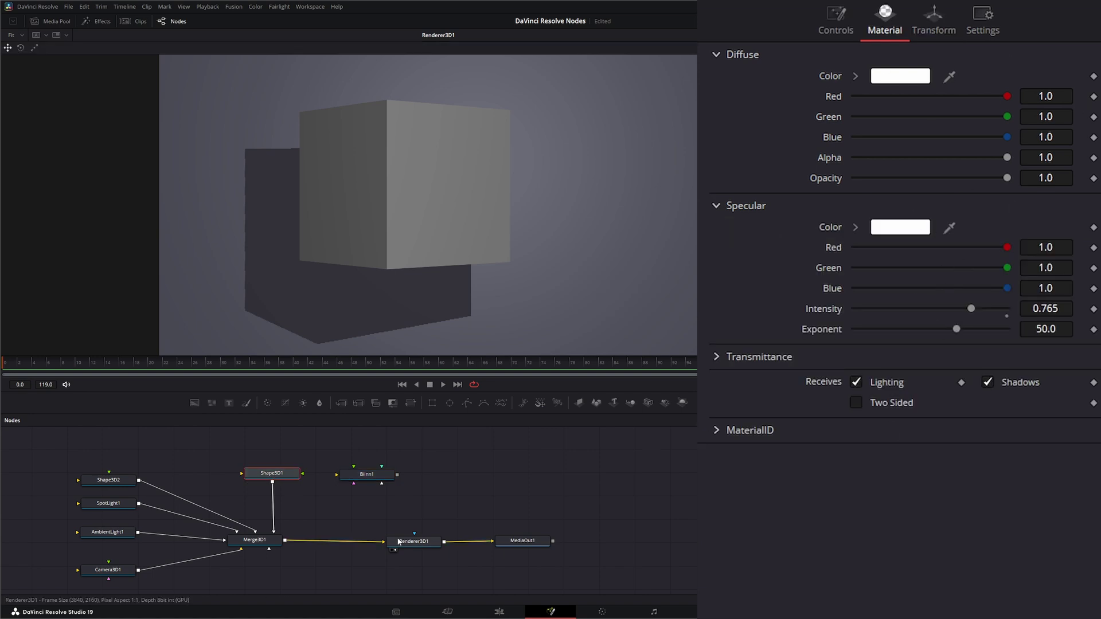
left_click(372, 477)
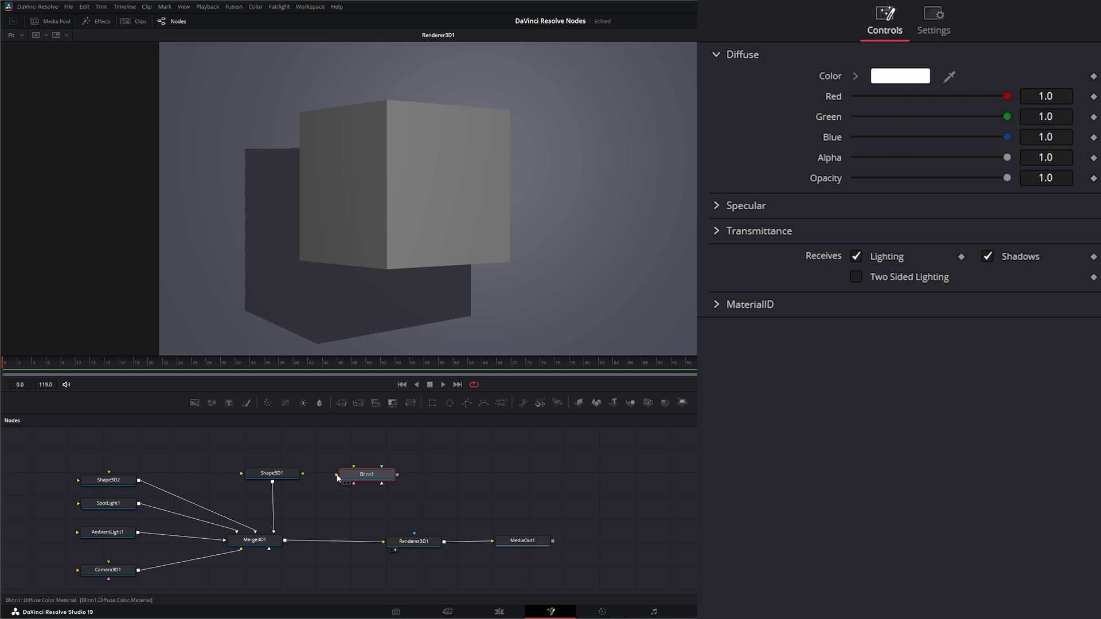
left_click_drag(337, 475, 366, 477)
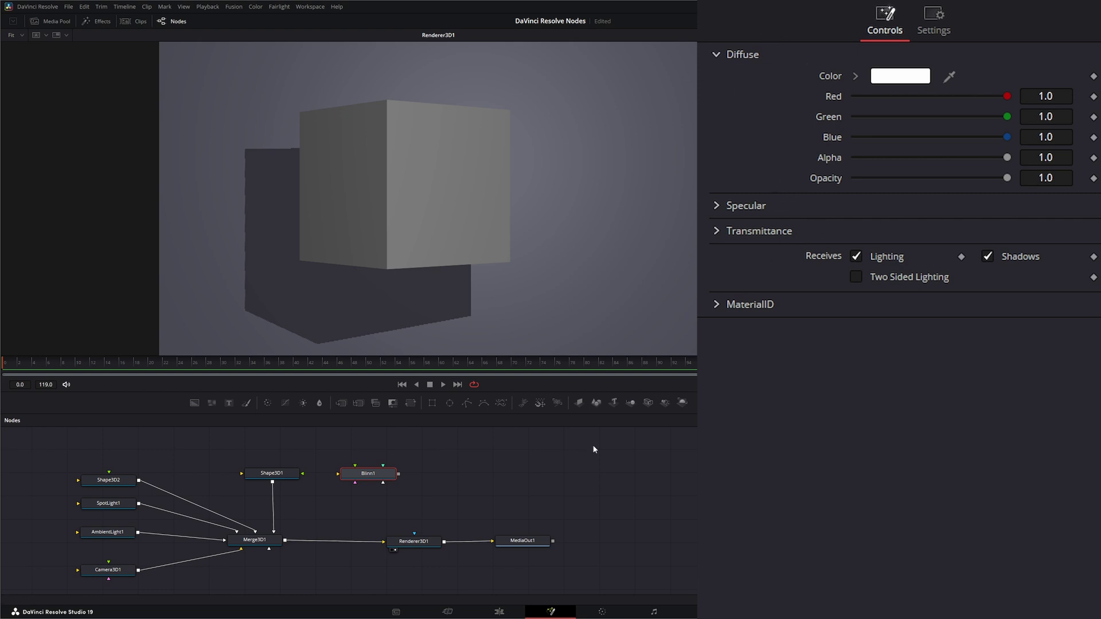
left_click_drag(398, 474, 367, 478)
left_click(274, 476)
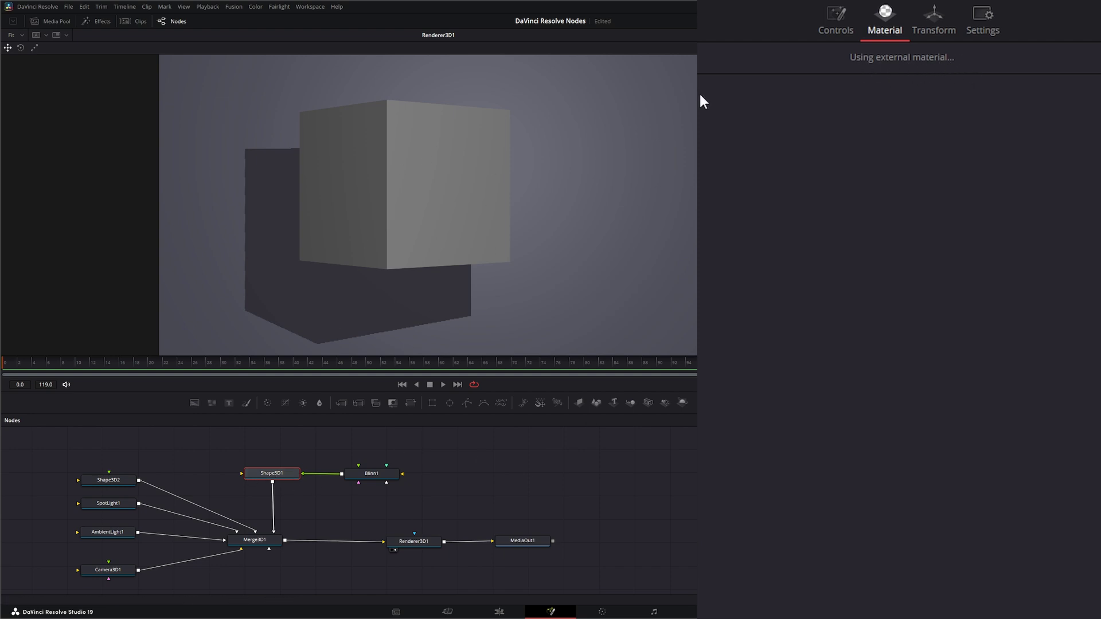
Set Blinn1's diffuse color to a light cyan with red about 0.616, green 0.929 and blue 1.0.
left_click(371, 475)
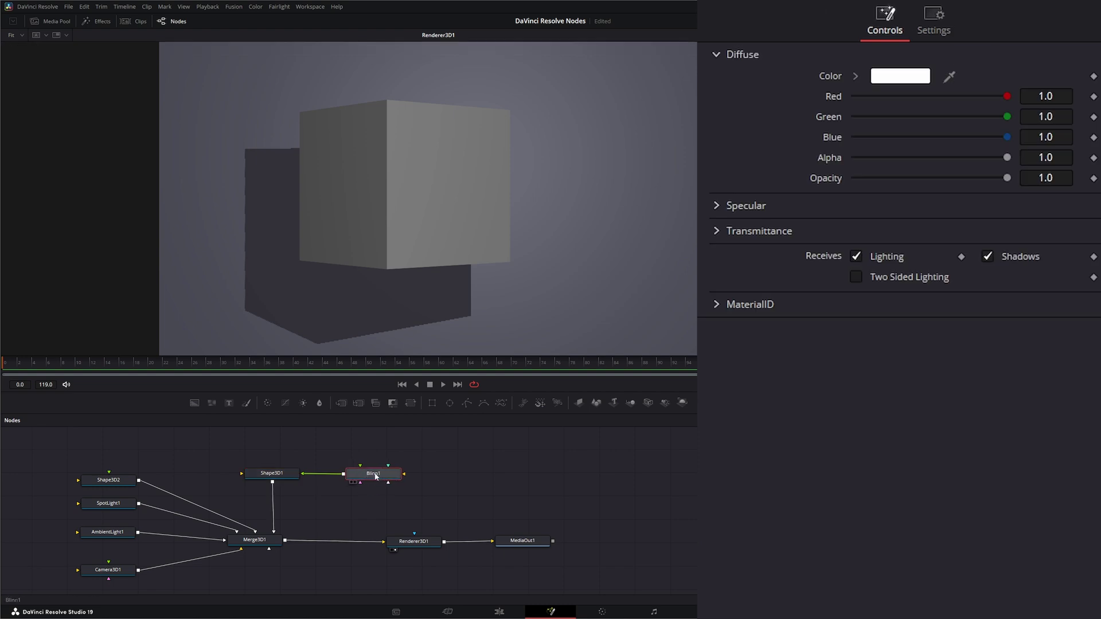
left_click_drag(372, 476, 375, 476)
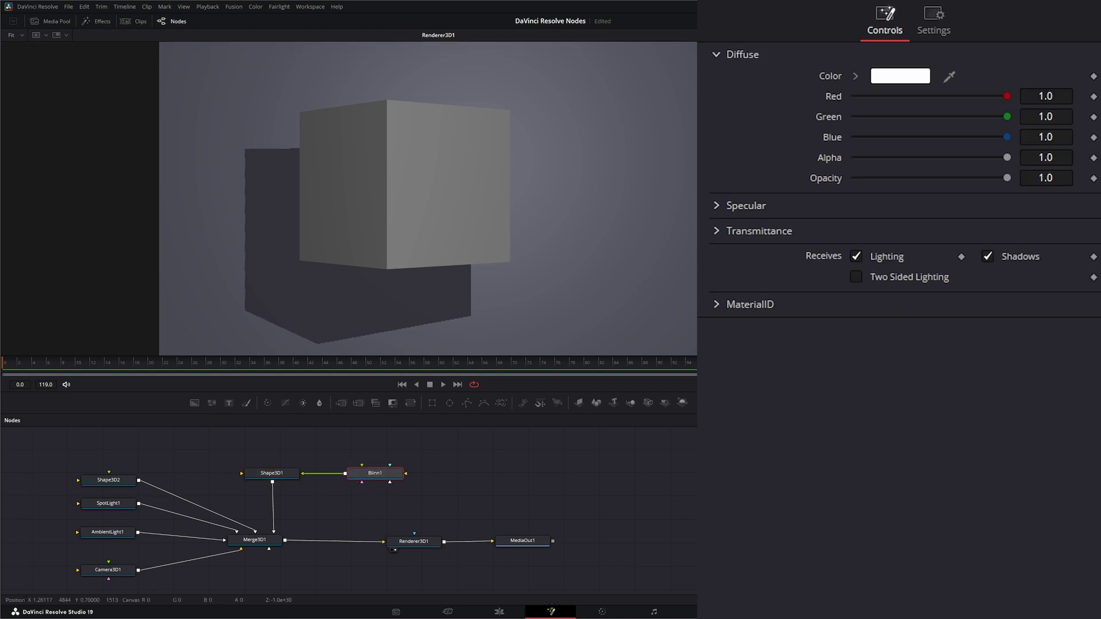
left_click(890, 78)
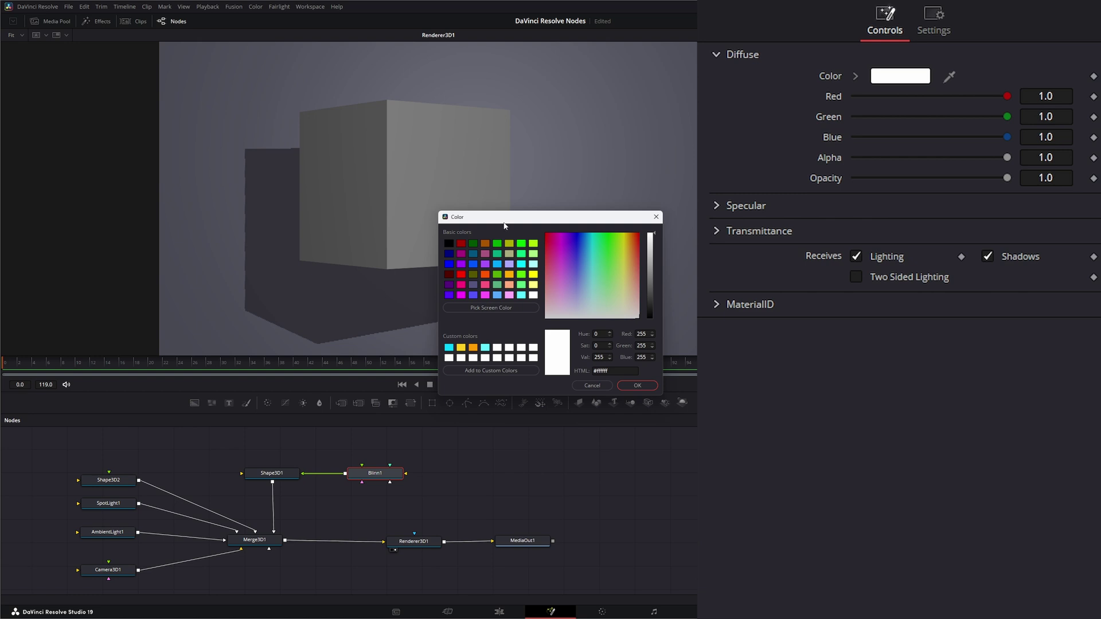
left_click_drag(566, 219, 683, 156)
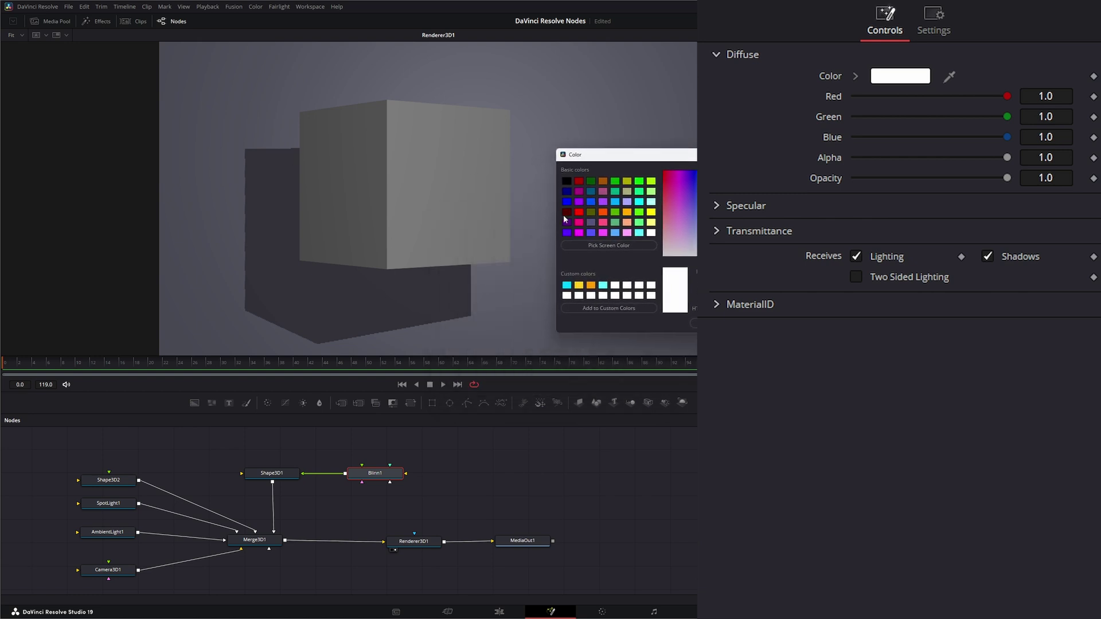
mouse_move(682, 212)
left_mouse_down()
mouse_move(671, 200)
mouse_move(677, 218)
mouse_move(695, 202)
left_mouse_up()
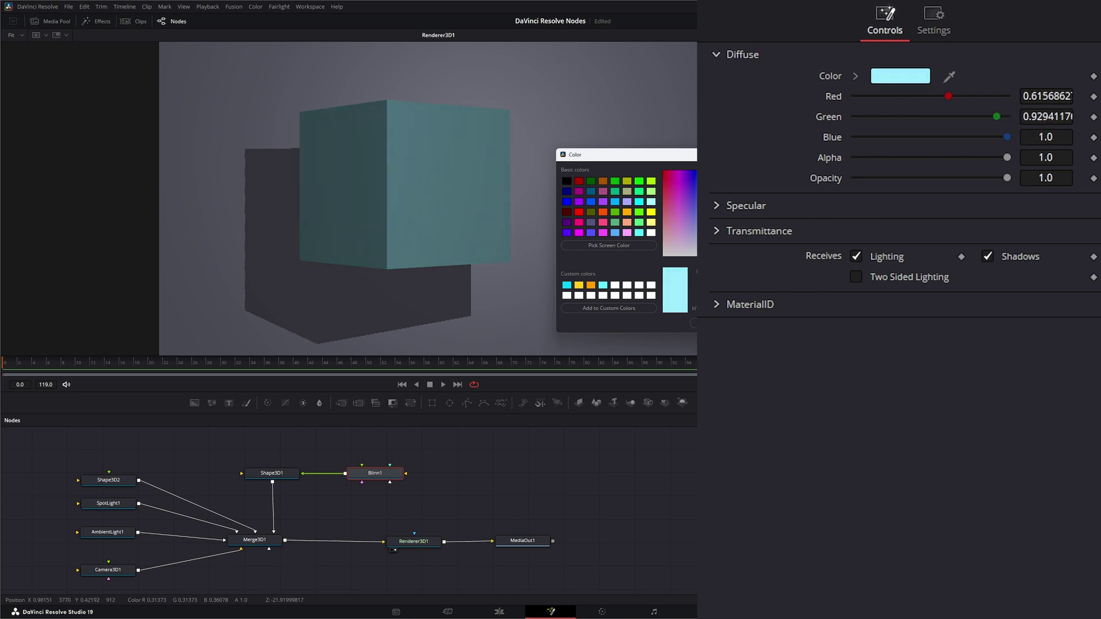
key("Return")
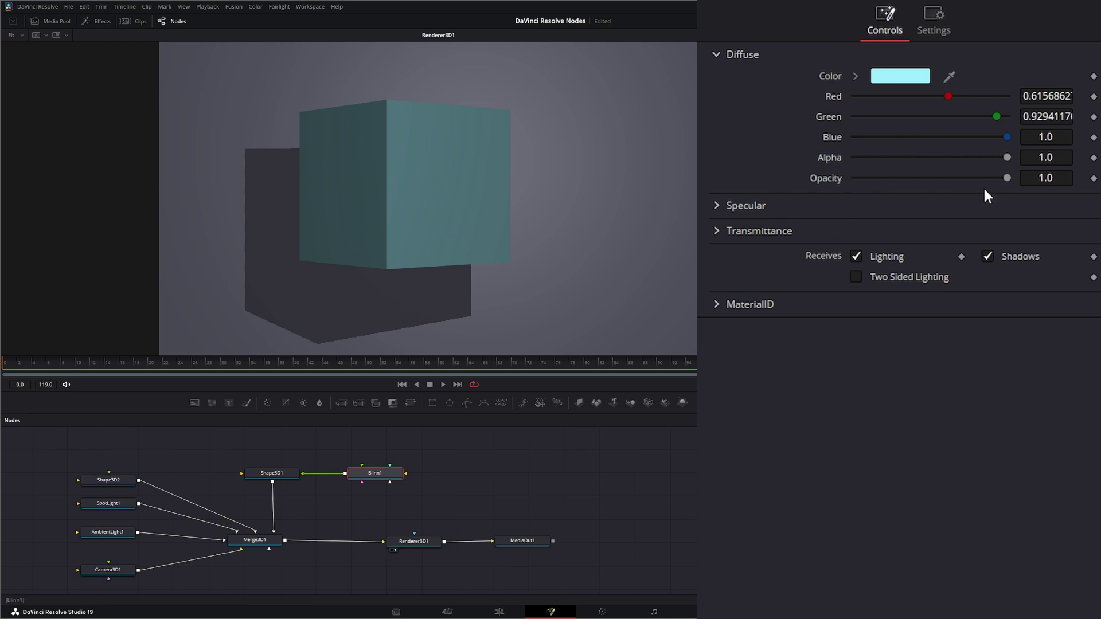
Try lowering Blinn1's diffuse opacity to about 0.652 and restore it to 1.0.
left_click_drag(1007, 178, 954, 178)
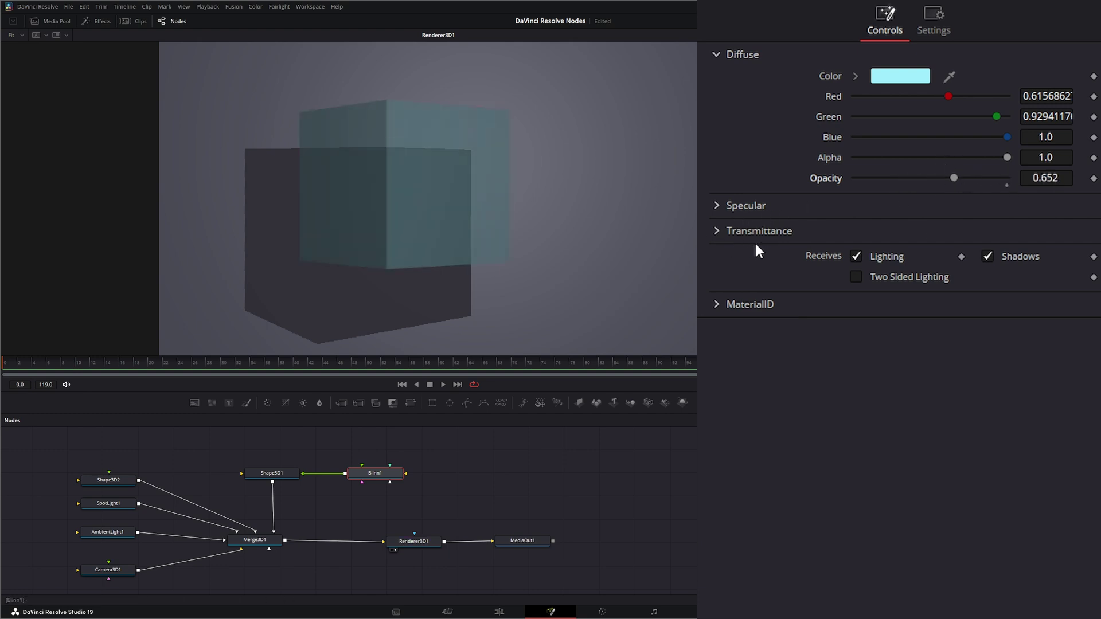
left_click_drag(954, 178, 1041, 182)
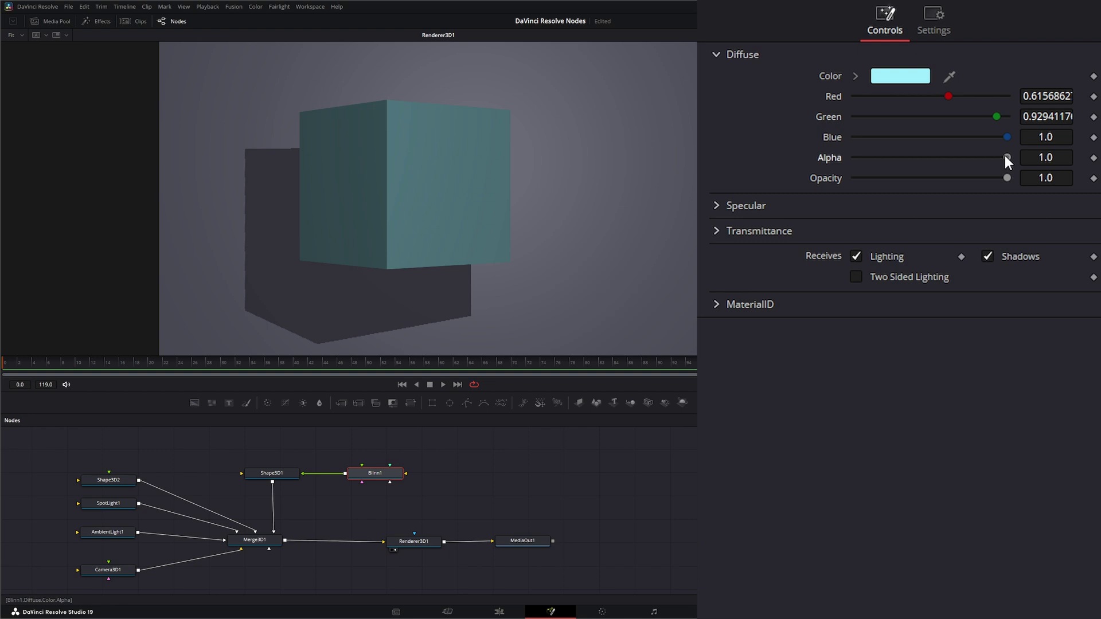
Set Blinn1's diffuse alpha to about 0.166, its specular intensity to about 0.262 and its specular exponent to about 14.3.
left_click_drag(1005, 156, 880, 159)
left_click(728, 212)
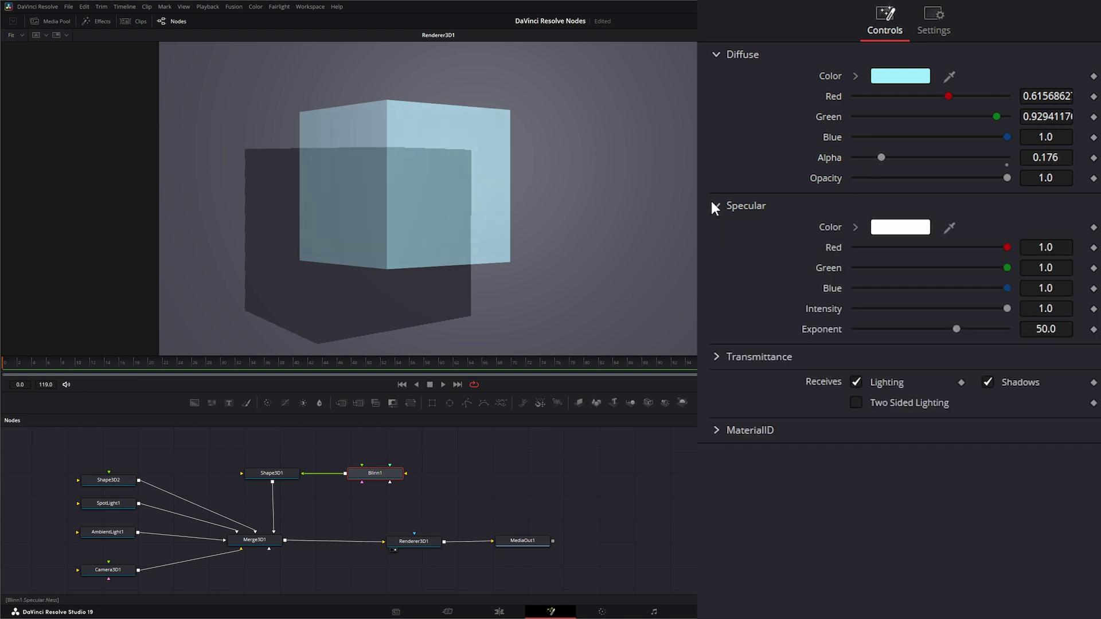
left_click_drag(1007, 308, 894, 309)
mouse_move(881, 156)
left_mouse_down()
mouse_move(853, 156)
mouse_move(964, 156)
mouse_move(862, 156)
mouse_move(890, 157)
mouse_move(879, 156)
left_mouse_up()
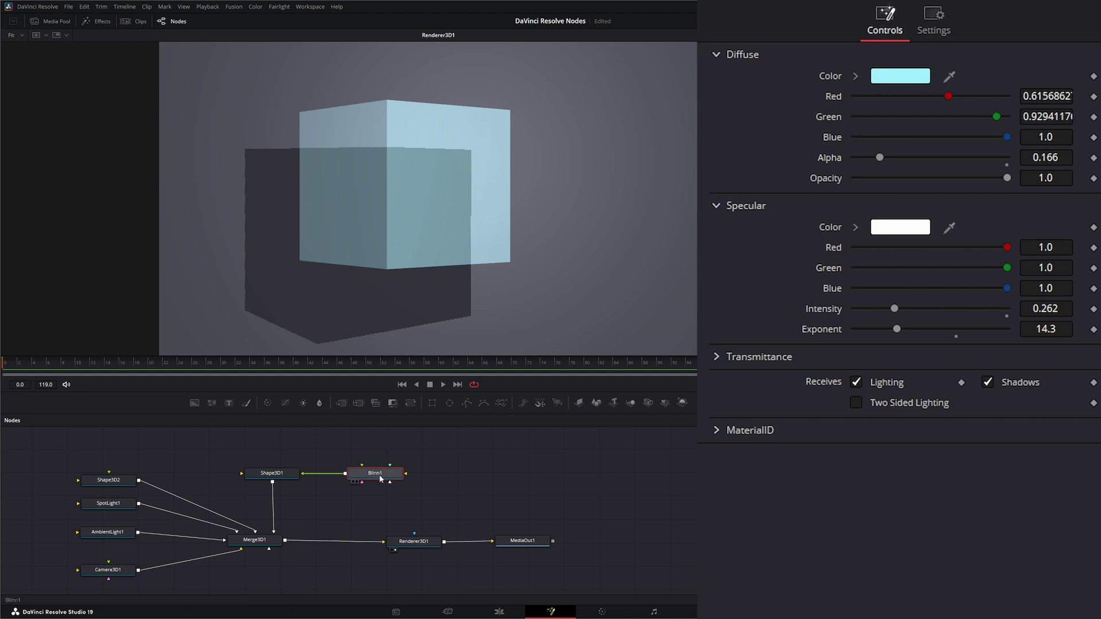
Switch the renderer type of Renderer3D1 to Software Renderer.
left_click(412, 542)
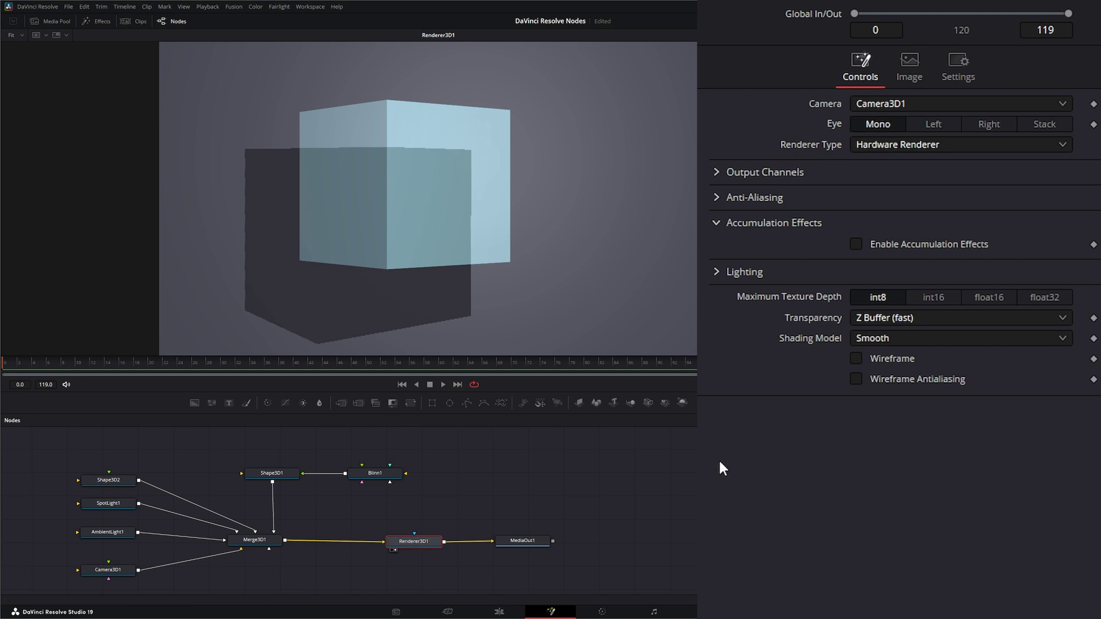
left_click(890, 142)
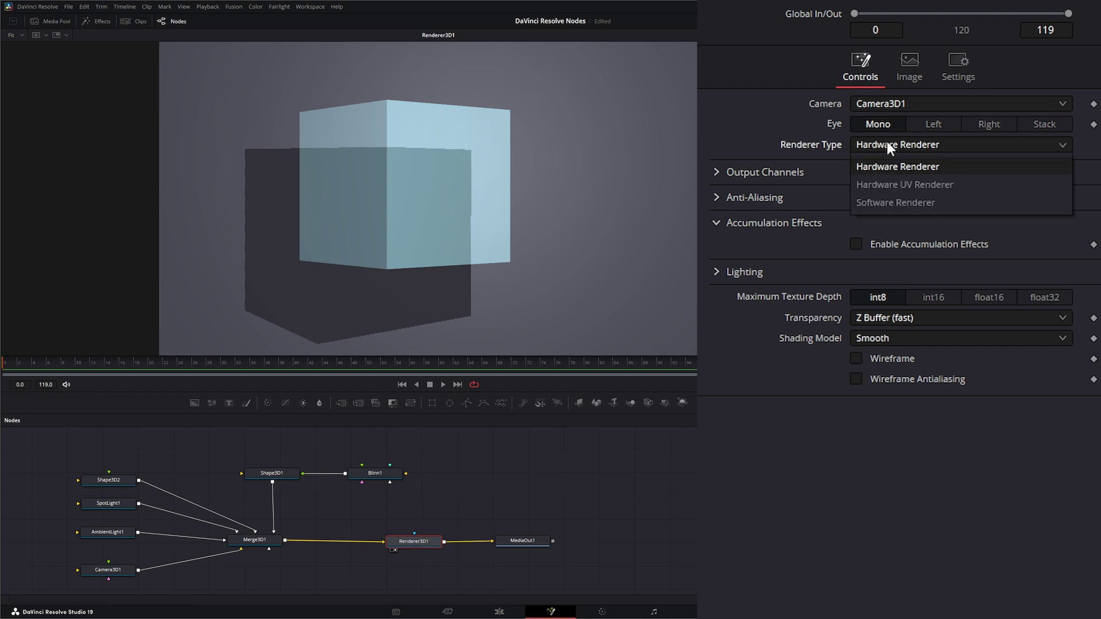
left_click(907, 202)
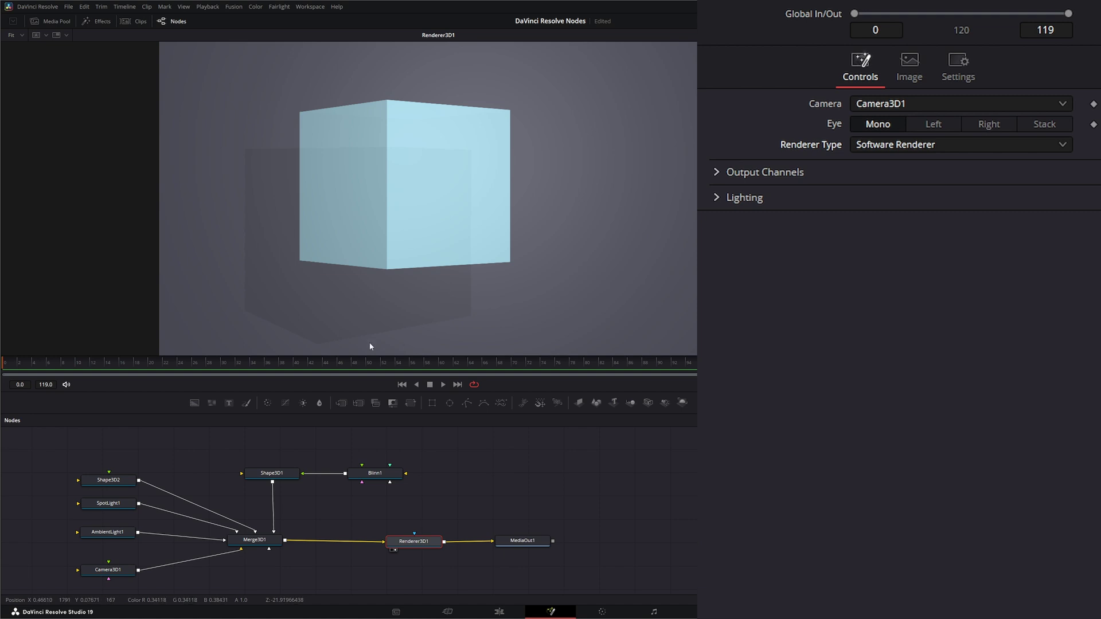
Darken Blinn1's diffuse color to the muted teal #42646c.
left_click(373, 475)
left_click(905, 77)
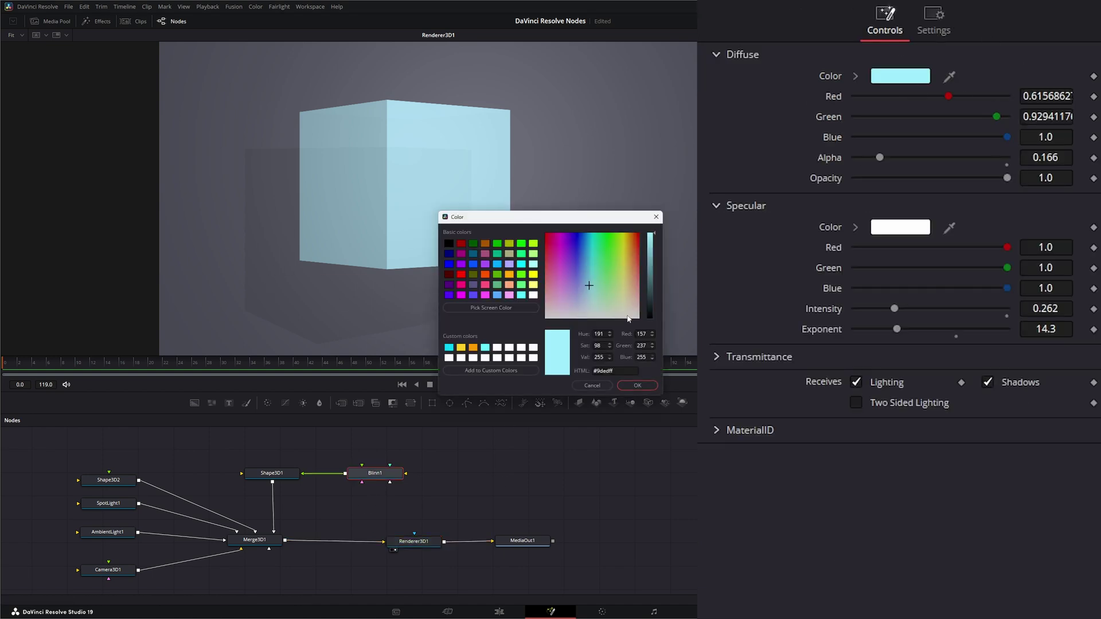
left_click_drag(655, 232, 656, 281)
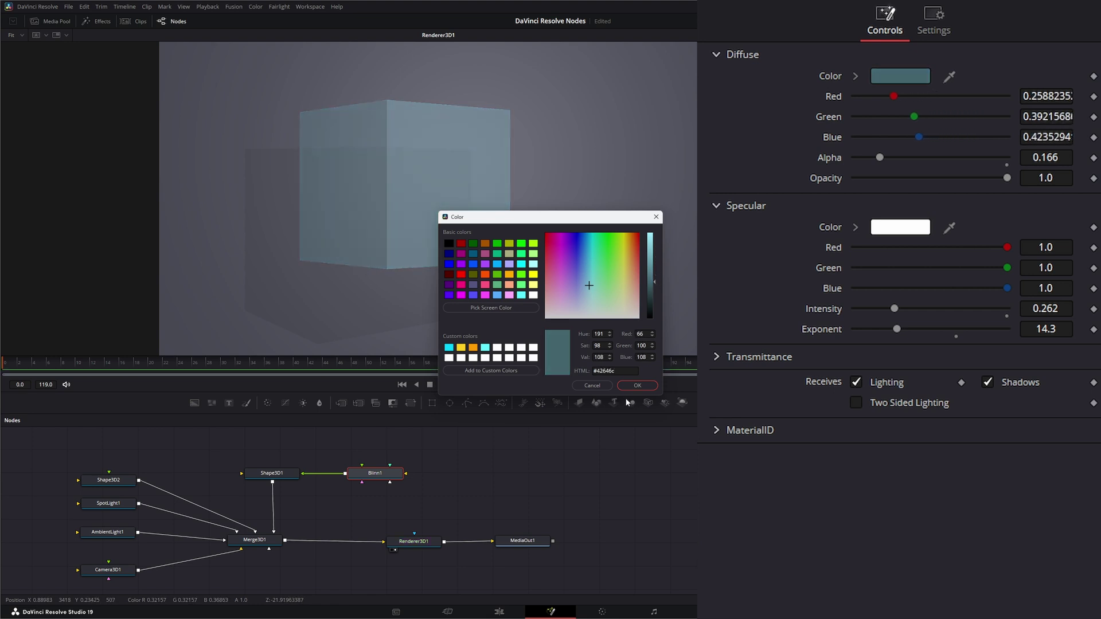
left_click(637, 386)
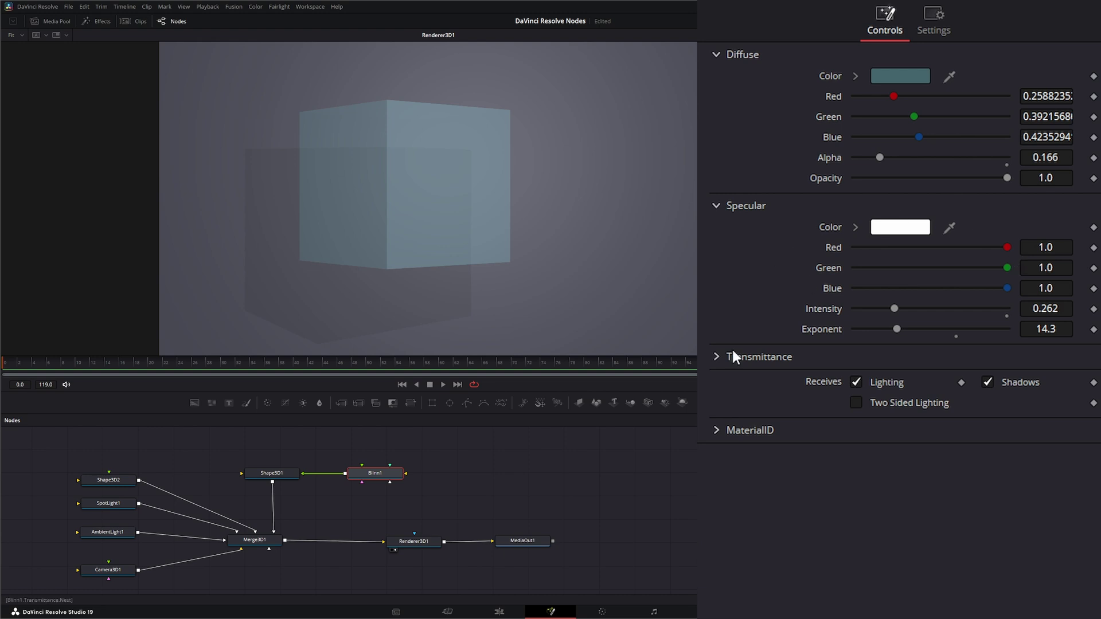
Set Blinn1's transmittance alpha detail to about 0.872 and its color detail to about 0.193, keeping saturation at 1.0.
left_click(715, 358)
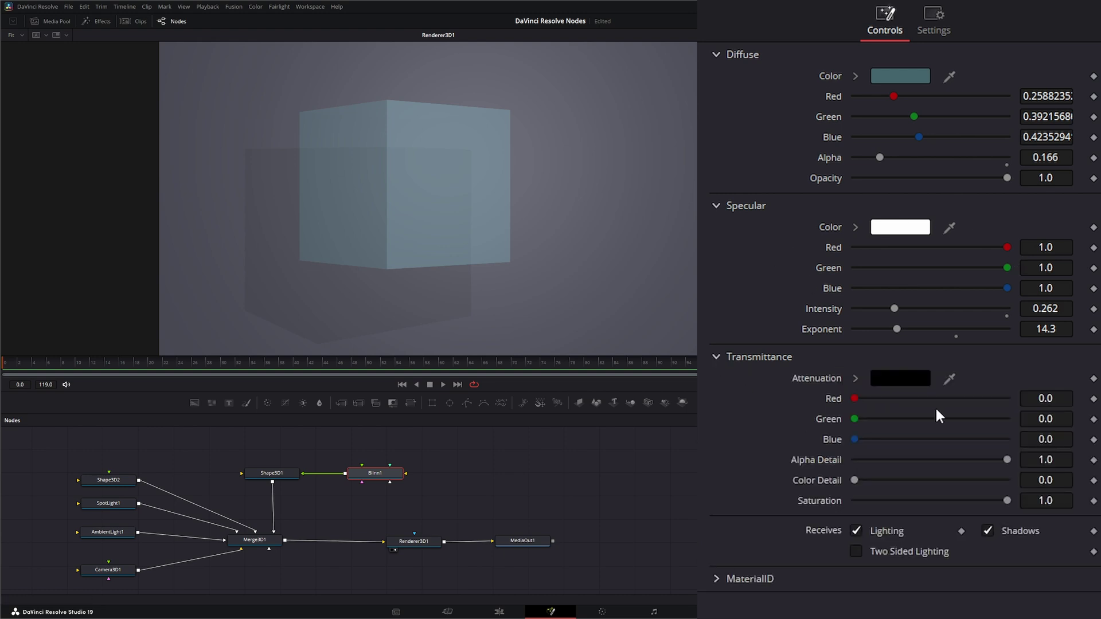
left_click(714, 204)
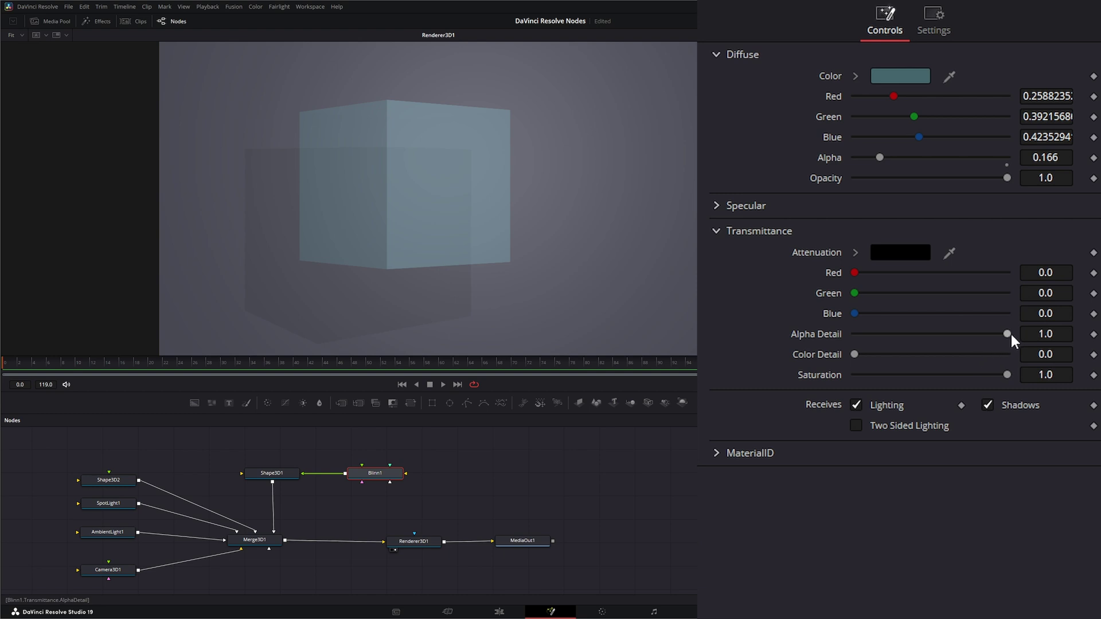
left_click_drag(1010, 333, 837, 341)
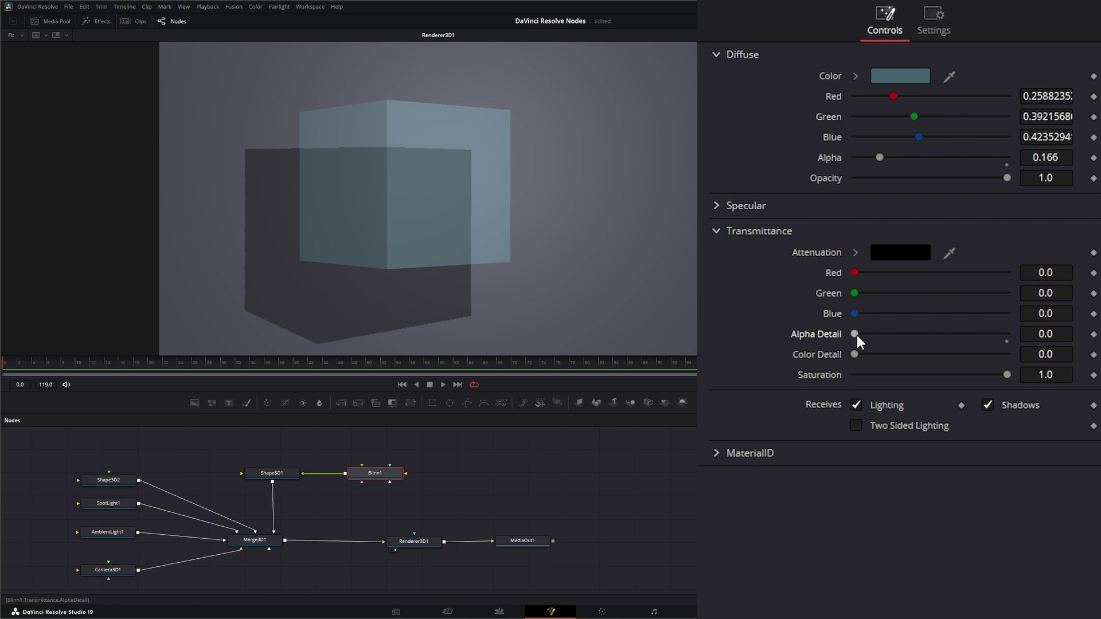
left_click_drag(856, 333, 918, 333)
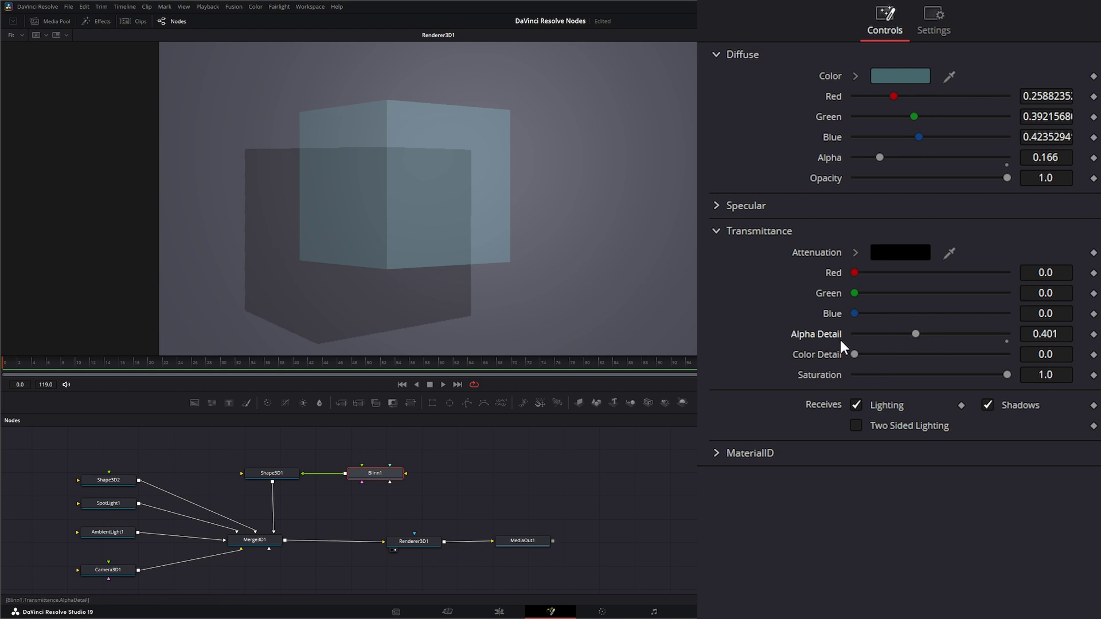
left_click_drag(917, 333, 988, 334)
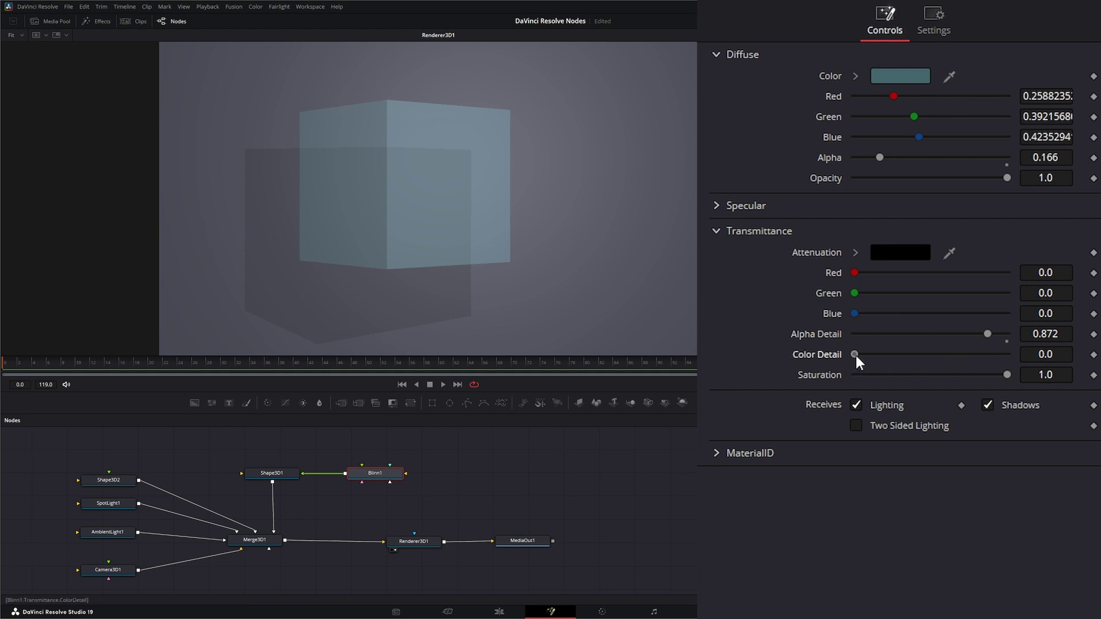
left_click_drag(855, 354, 885, 354)
mouse_move(1007, 374)
left_mouse_down()
mouse_move(936, 374)
mouse_move(1010, 375)
mouse_move(1001, 379)
left_mouse_up()
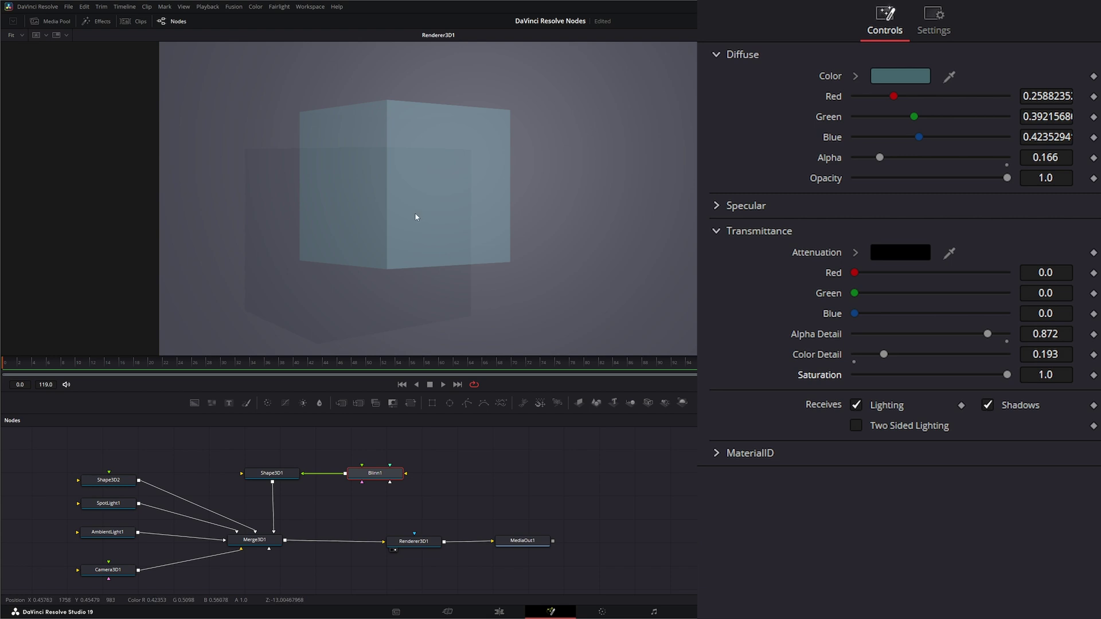
Raise Blinn1's specular intensity to 1.0 and lower its specular exponent to about 4.3.
left_click(717, 231)
left_click(713, 204)
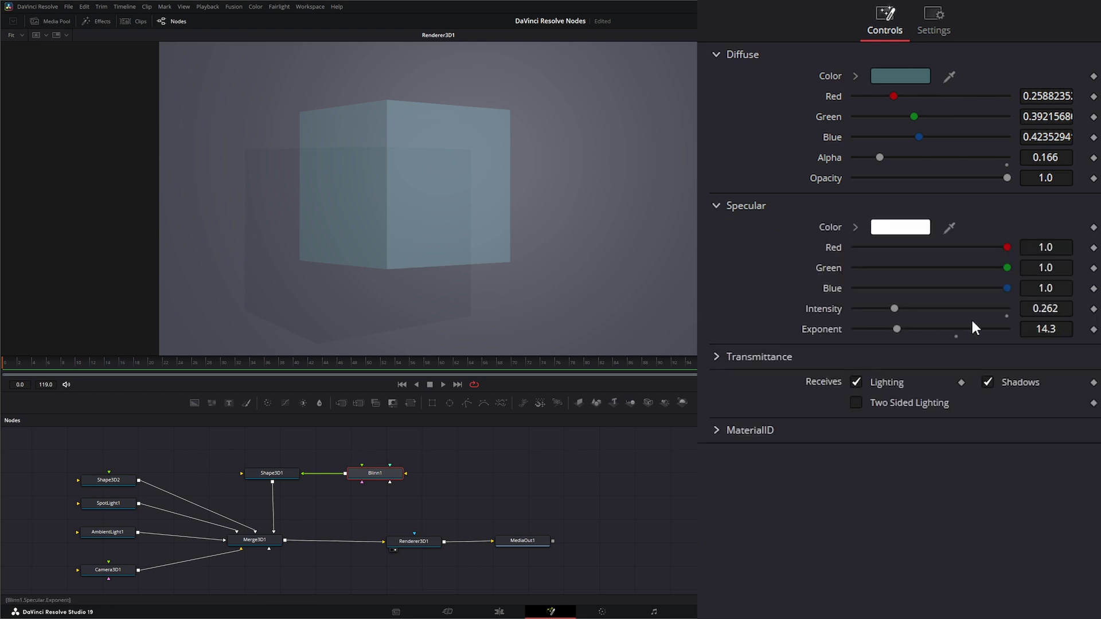
left_click_drag(893, 309, 967, 314)
mouse_move(897, 329)
left_mouse_down()
mouse_move(978, 325)
mouse_move(858, 332)
mouse_move(898, 332)
left_mouse_up()
left_click_drag(899, 329, 866, 328)
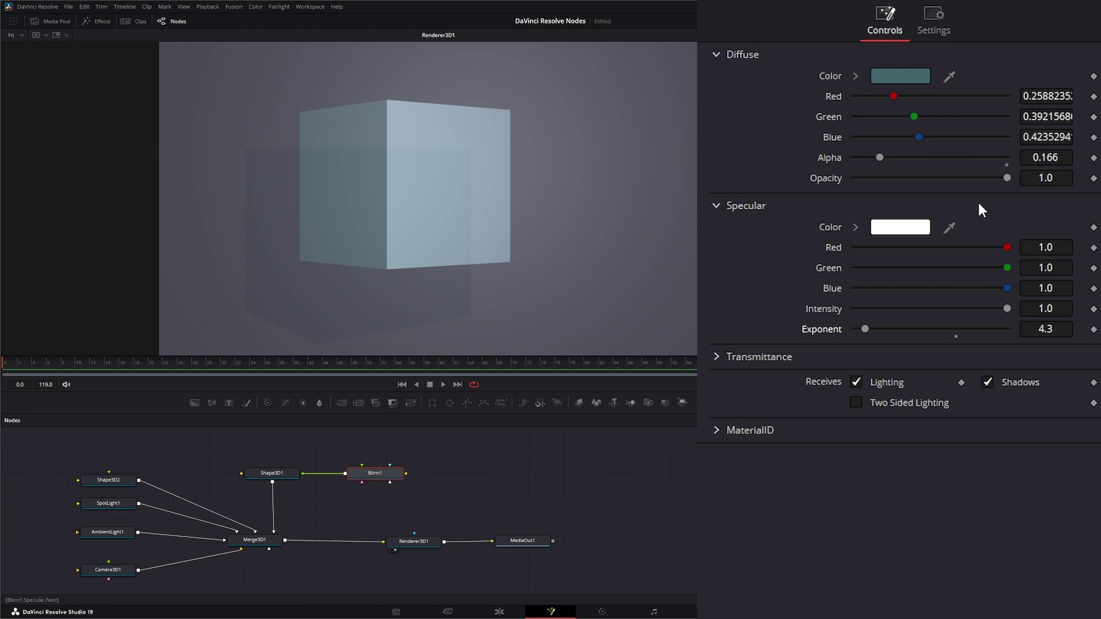
Try the light violet #a795ff as Blinn1's specular color and discard the change.
left_click(899, 229)
left_click_drag(614, 273, 576, 285)
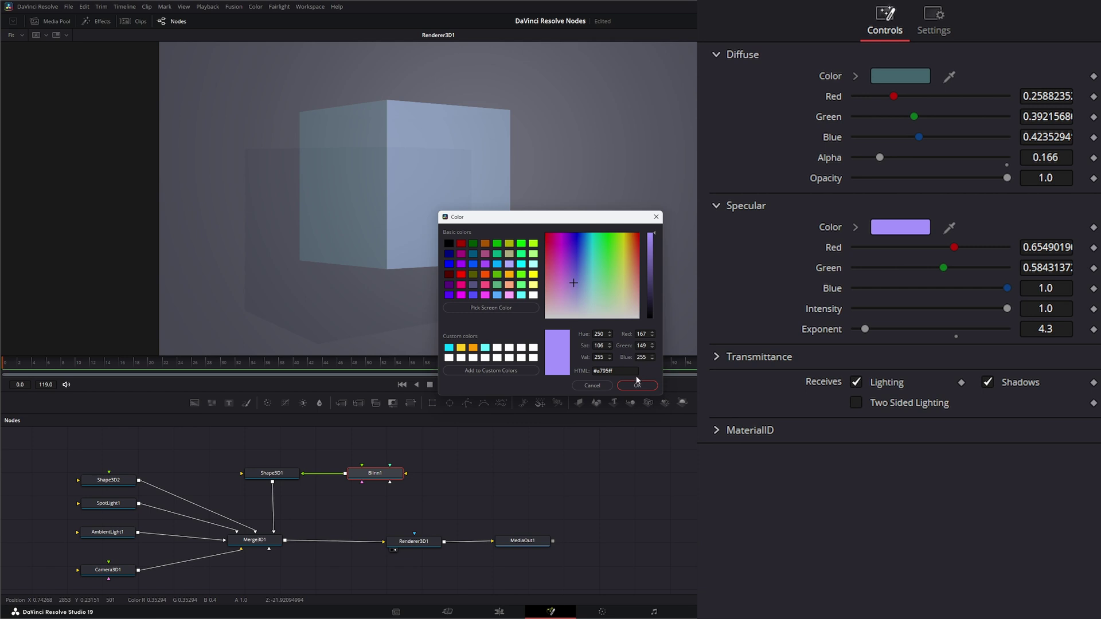
left_click(592, 386)
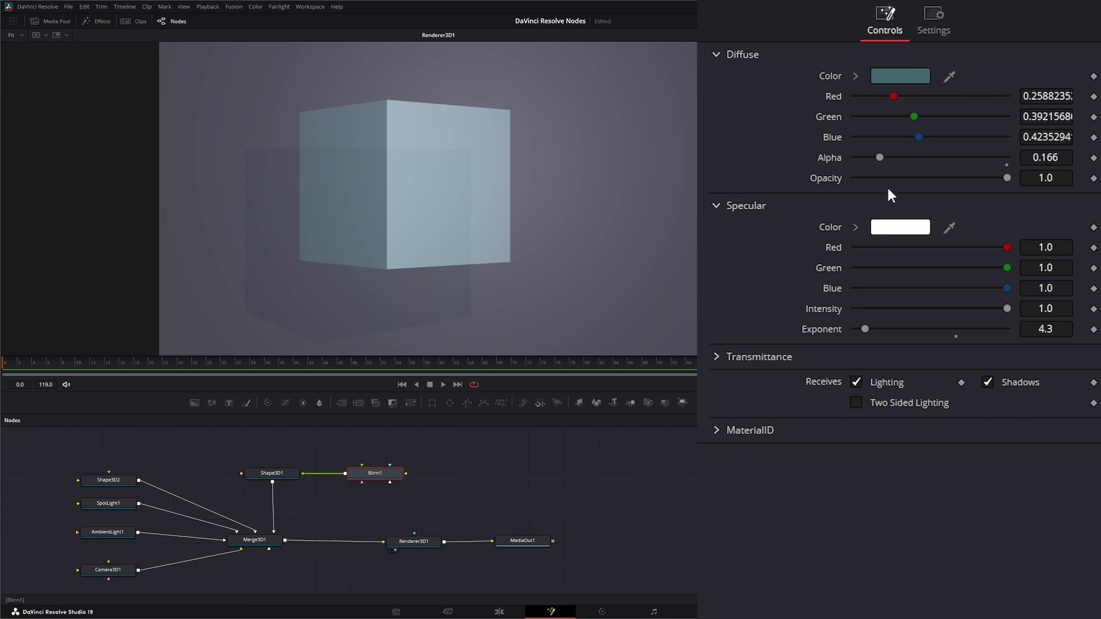
Try the pale yellow #fffca6 as SpotLight1's color and discard the change.
left_click(113, 504)
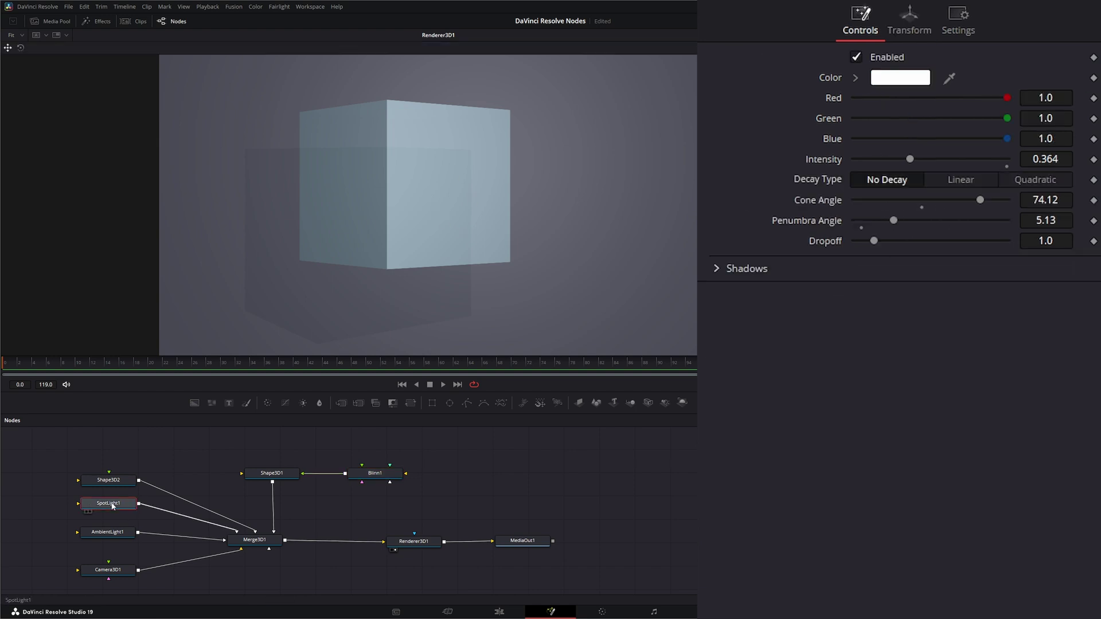
left_click(920, 80)
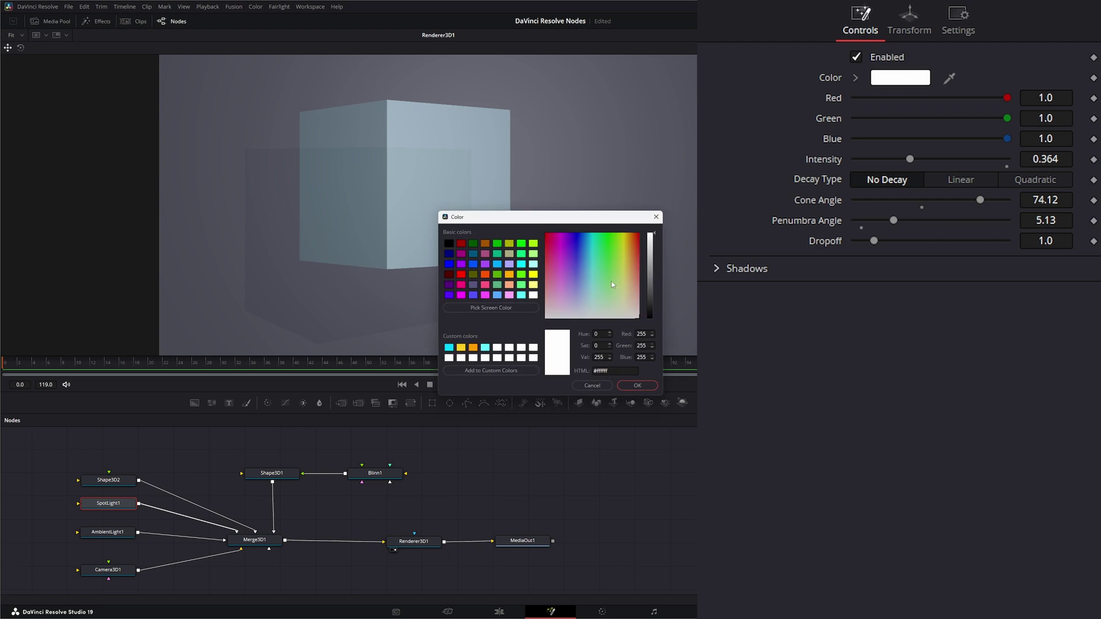
left_click_drag(628, 298, 625, 289)
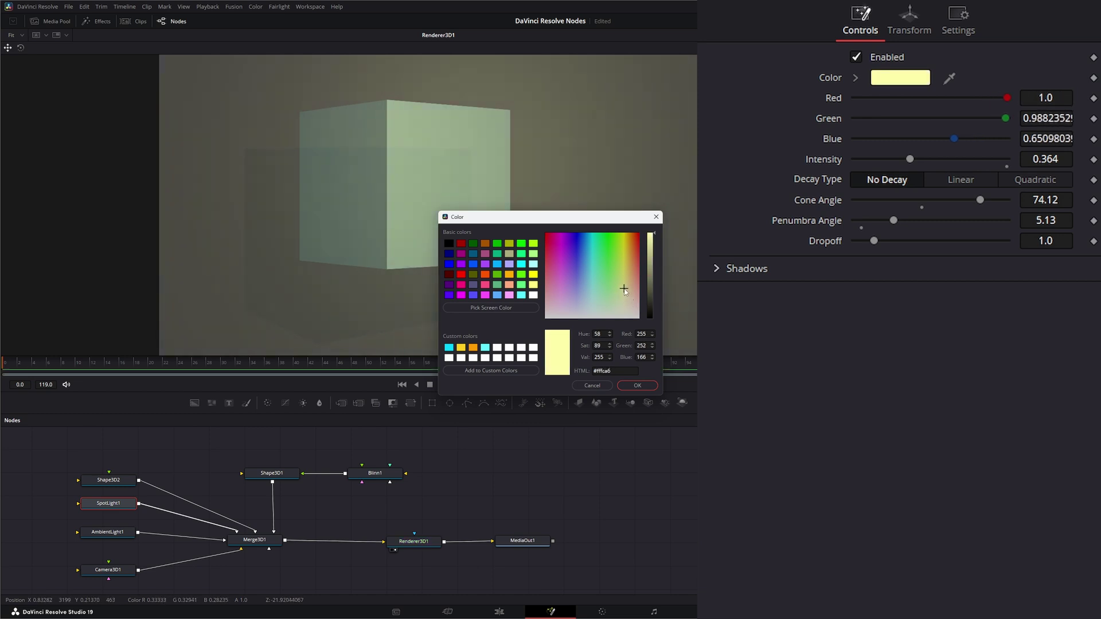
left_click(591, 385)
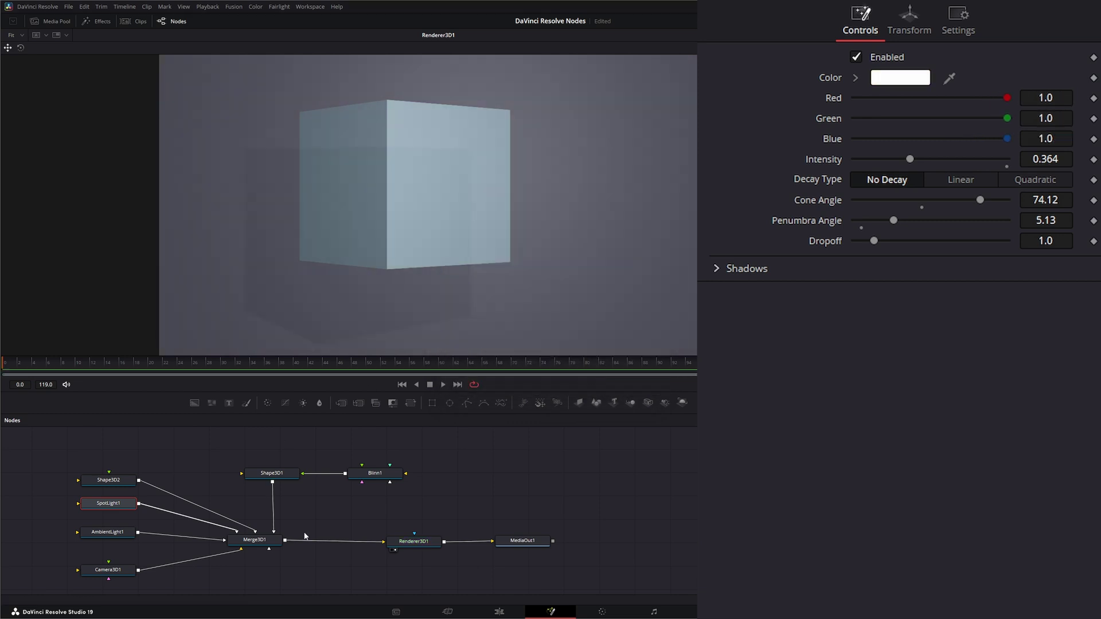
Reset Blinn1 to its default settings and set its specular exponent to about 19.6 and specular intensity to about 0.829.
left_click(382, 477)
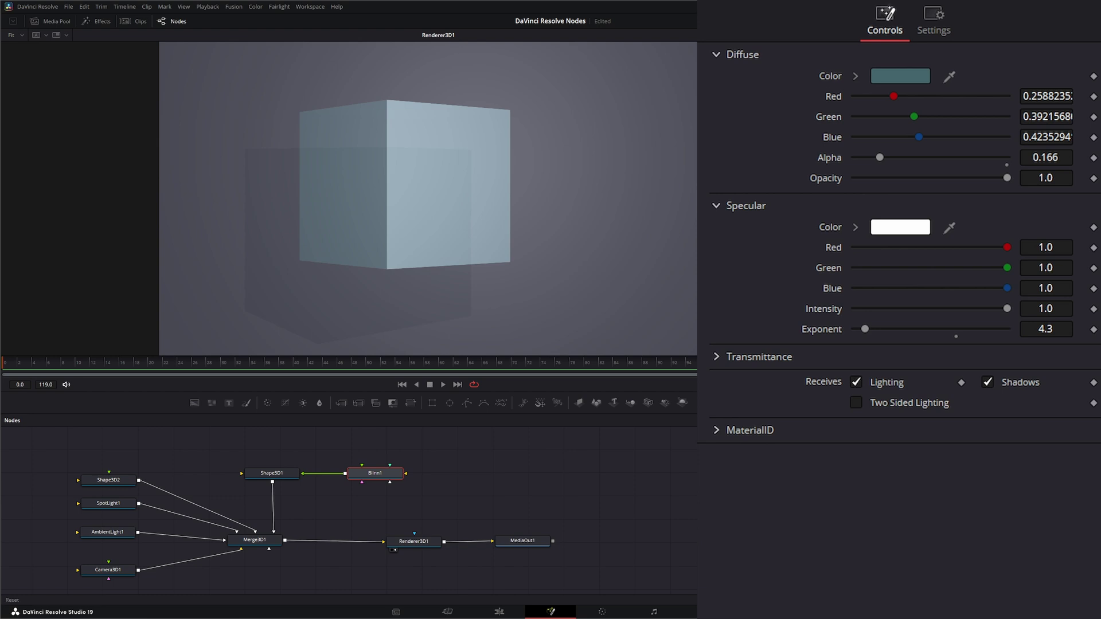
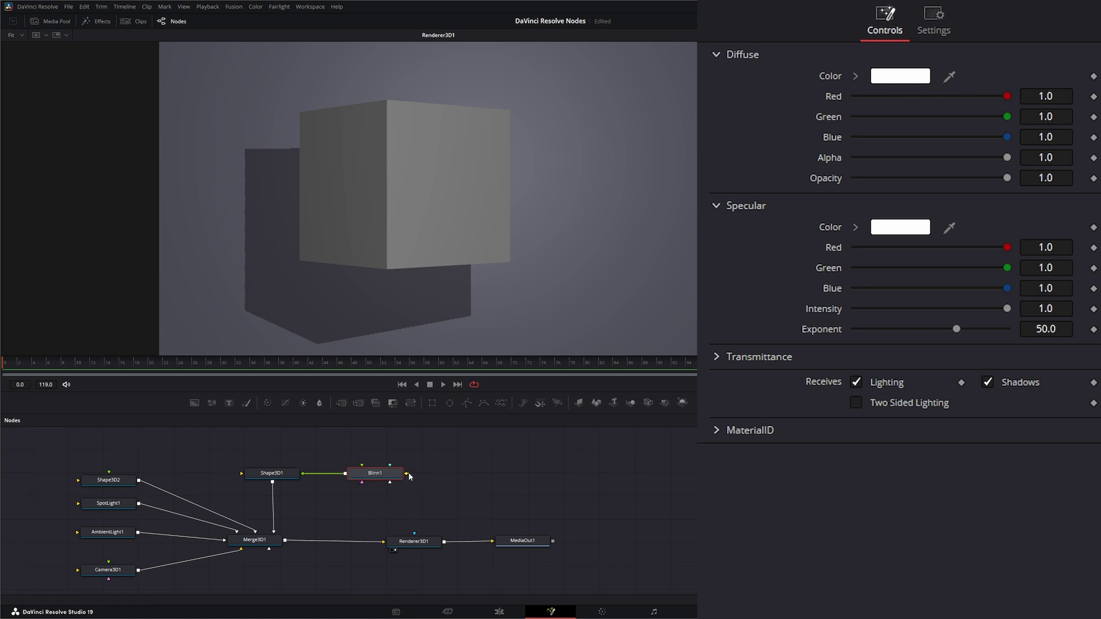
left_click_drag(441, 474, 443, 475)
left_click_drag(361, 467, 357, 454)
mouse_move(390, 466)
left_mouse_down()
mouse_move(400, 438)
mouse_move(389, 443)
mouse_move(397, 447)
left_mouse_up()
mouse_move(956, 327)
left_mouse_down()
mouse_move(878, 331)
mouse_move(1005, 330)
mouse_move(822, 334)
mouse_move(933, 336)
mouse_move(850, 347)
mouse_move(913, 342)
left_mouse_up()
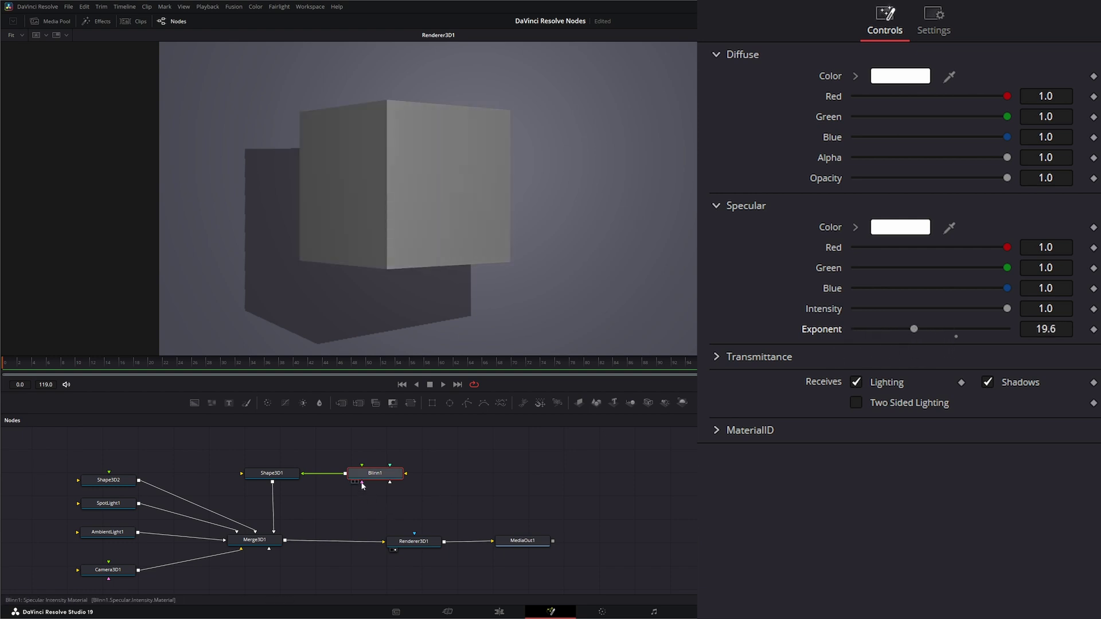
left_click_drag(362, 485, 345, 517)
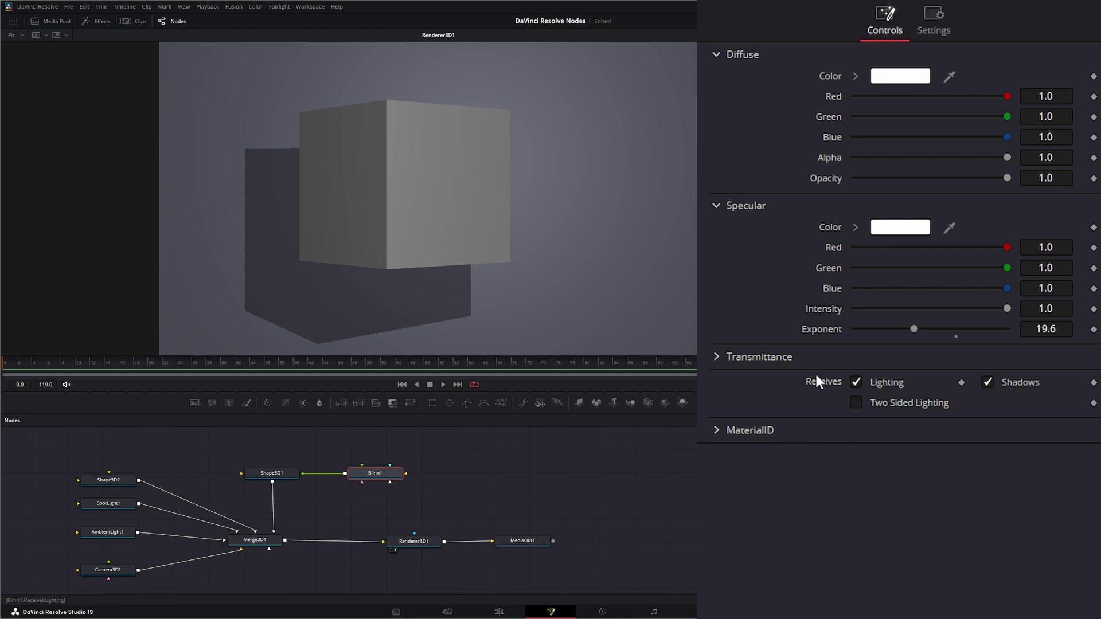
mouse_move(1007, 308)
left_mouse_down()
mouse_move(847, 309)
mouse_move(1024, 305)
mouse_move(998, 312)
left_mouse_up()
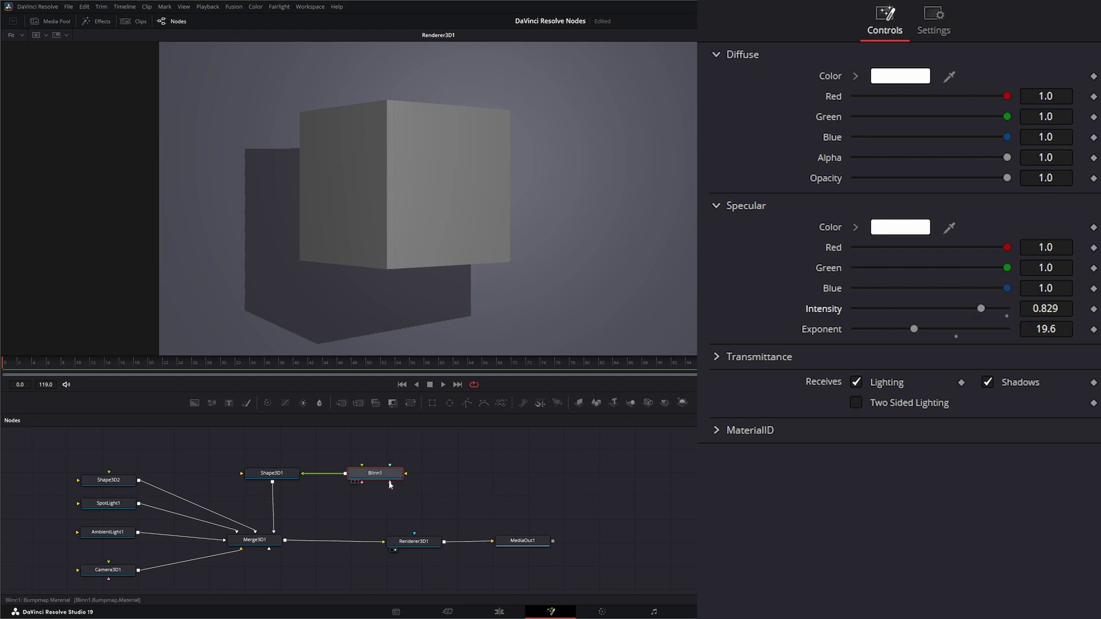
left_click_drag(391, 484, 395, 506)
left_click_drag(406, 474, 446, 472)
left_click_drag(322, 441, 453, 506)
left_click(375, 475)
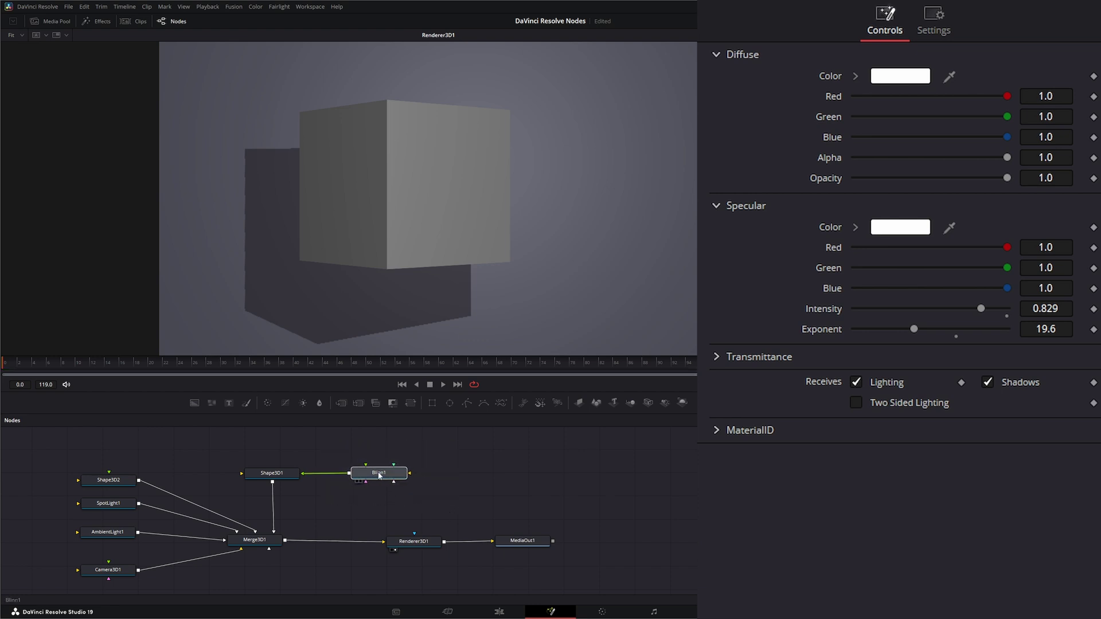
left_click_drag(376, 476, 375, 476)
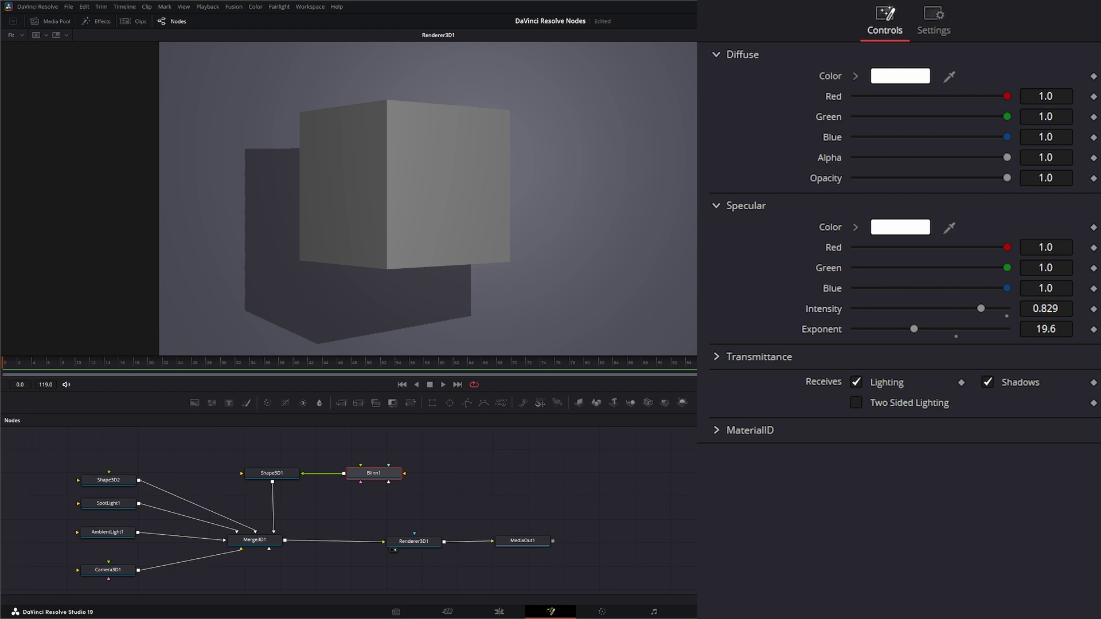
In File Explorer's Decorative Tiles with Gold folder, delete the swirl-thumbnail albedo, metallic, roughness, normal and height .tif files.
left_click_drag(1100, 71, 527, 56)
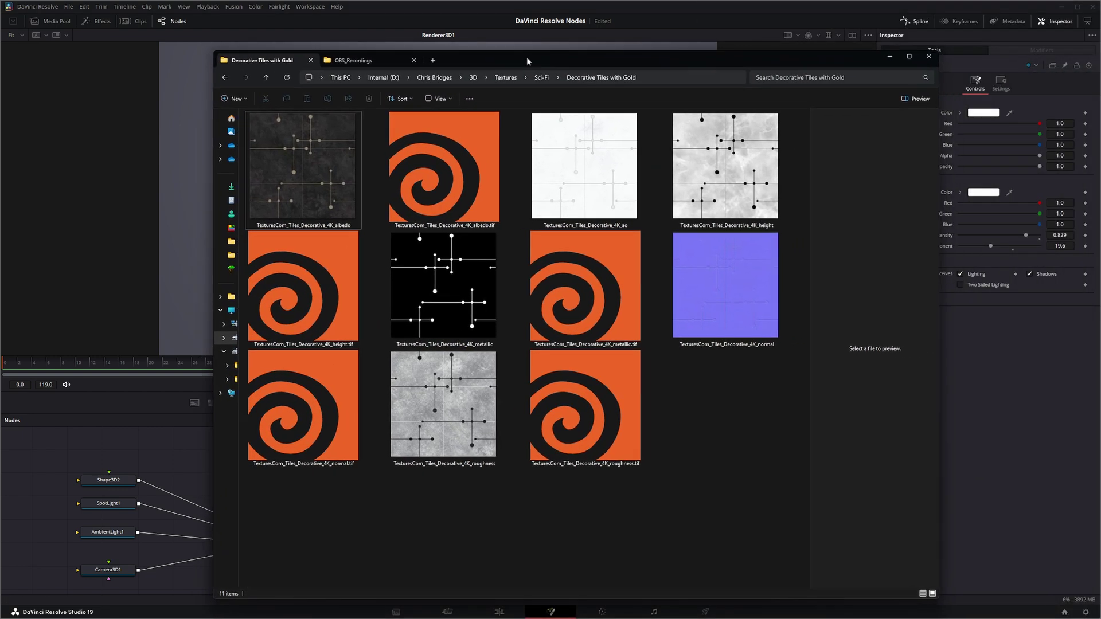
left_click(450, 194)
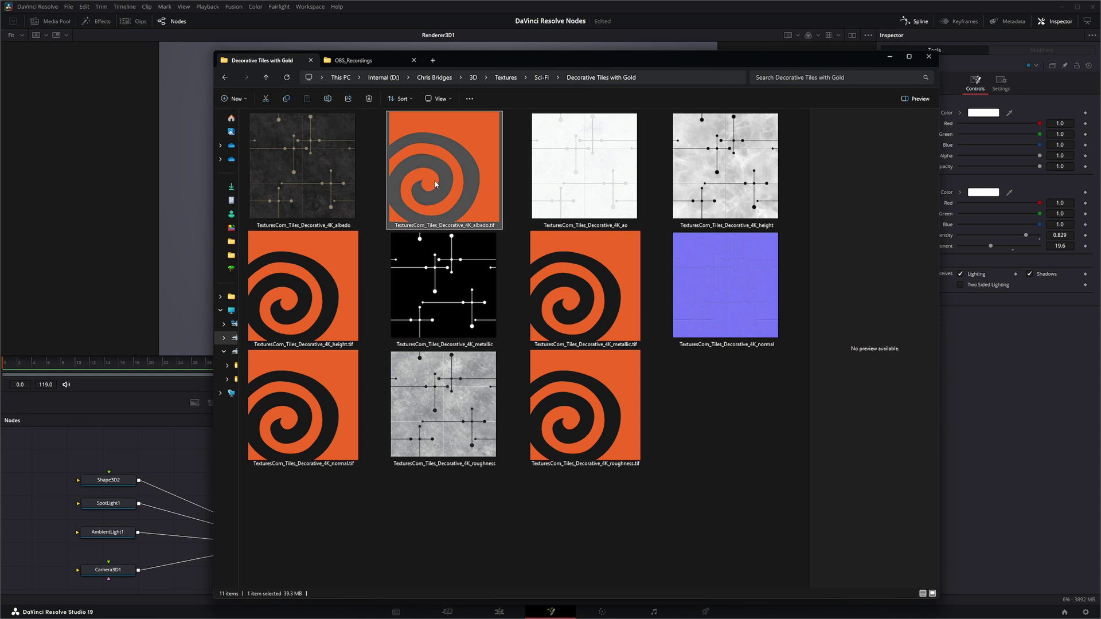
left_click(580, 296, "ctrl")
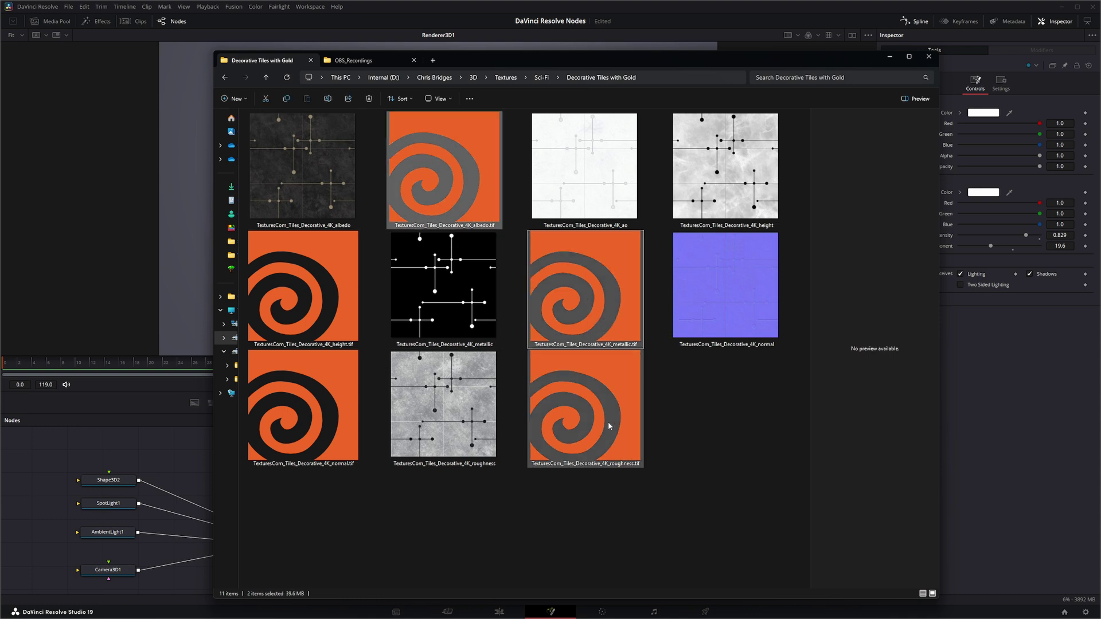
left_click(608, 424, "ctrl")
left_click(311, 435, "ctrl")
left_click(292, 310, "ctrl")
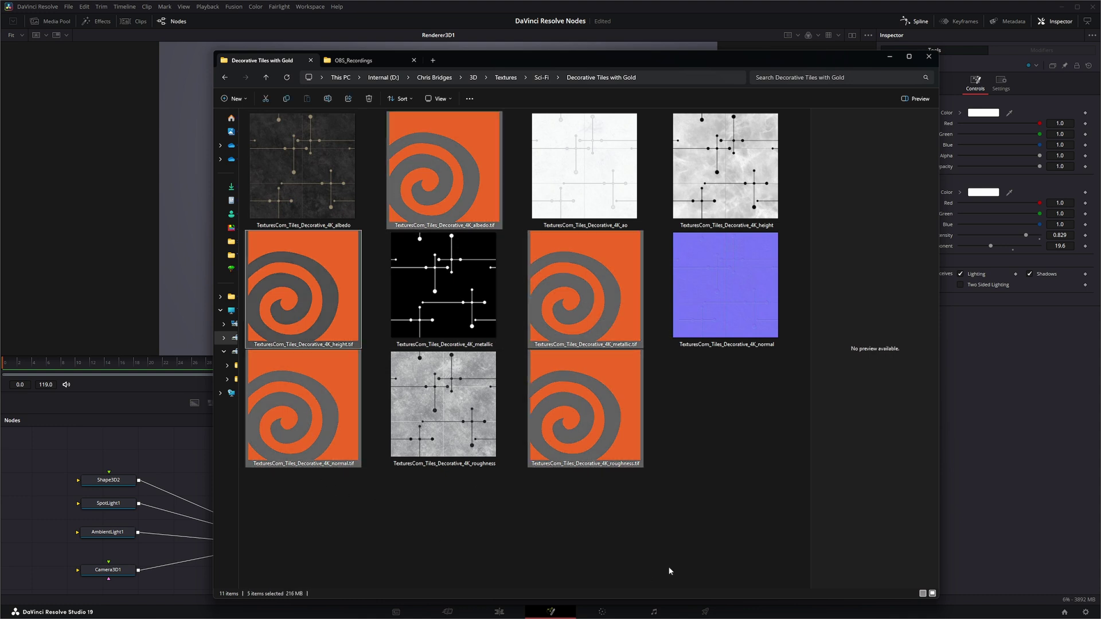
key("Delete")
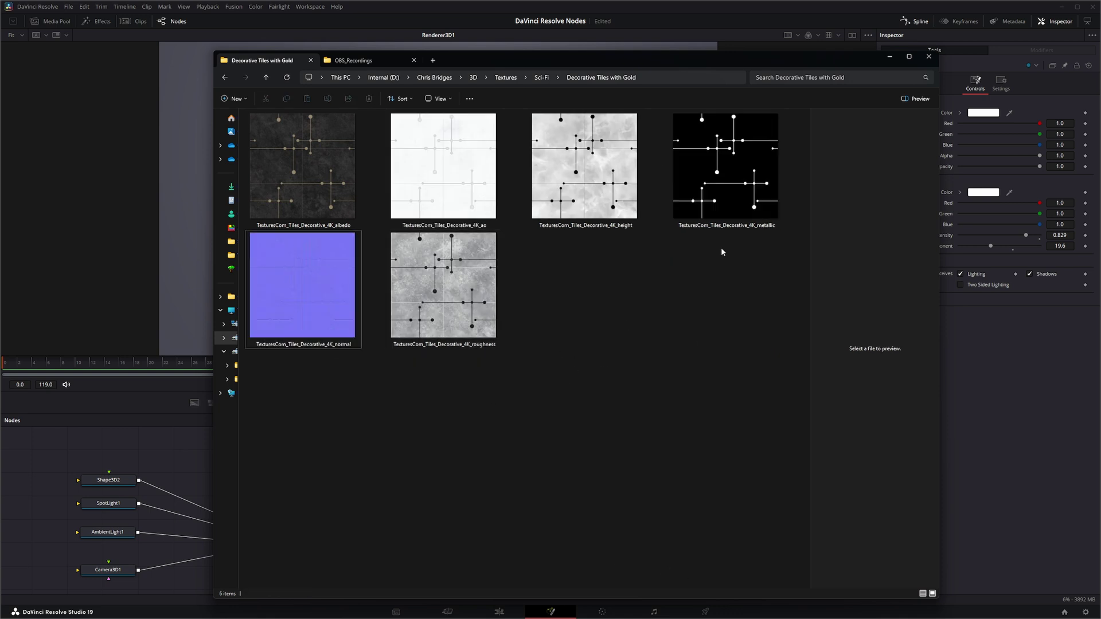
Preview the albedo, ao, height, metallic, normal and roughness maps in the Decorative Tiles with Gold folder.
left_click(311, 202)
left_click(474, 195)
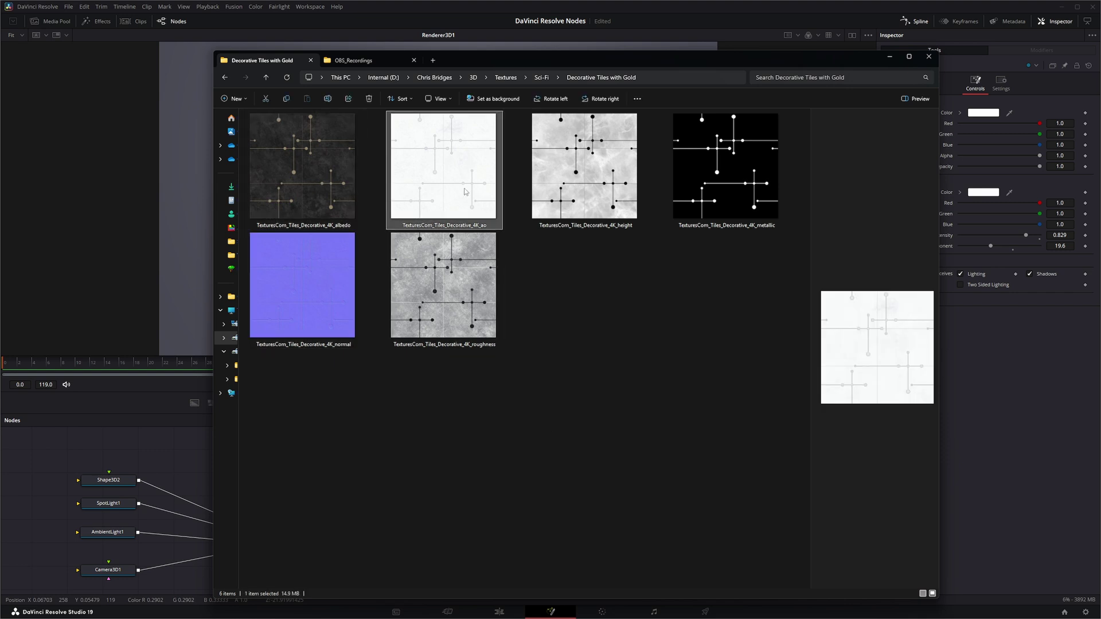
left_click(605, 182)
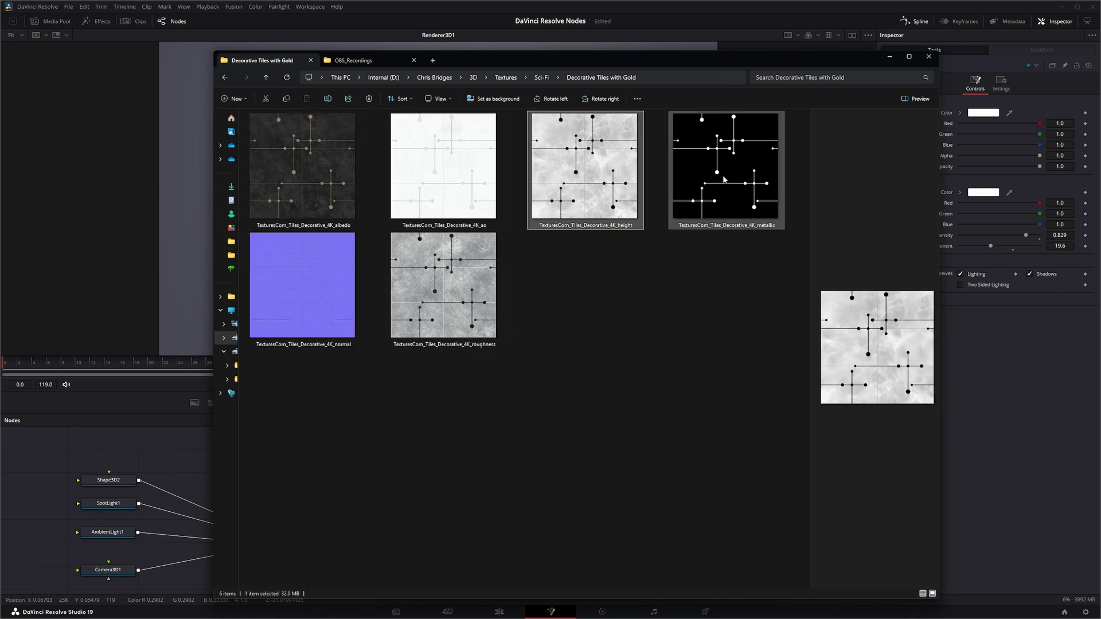
left_click(756, 212)
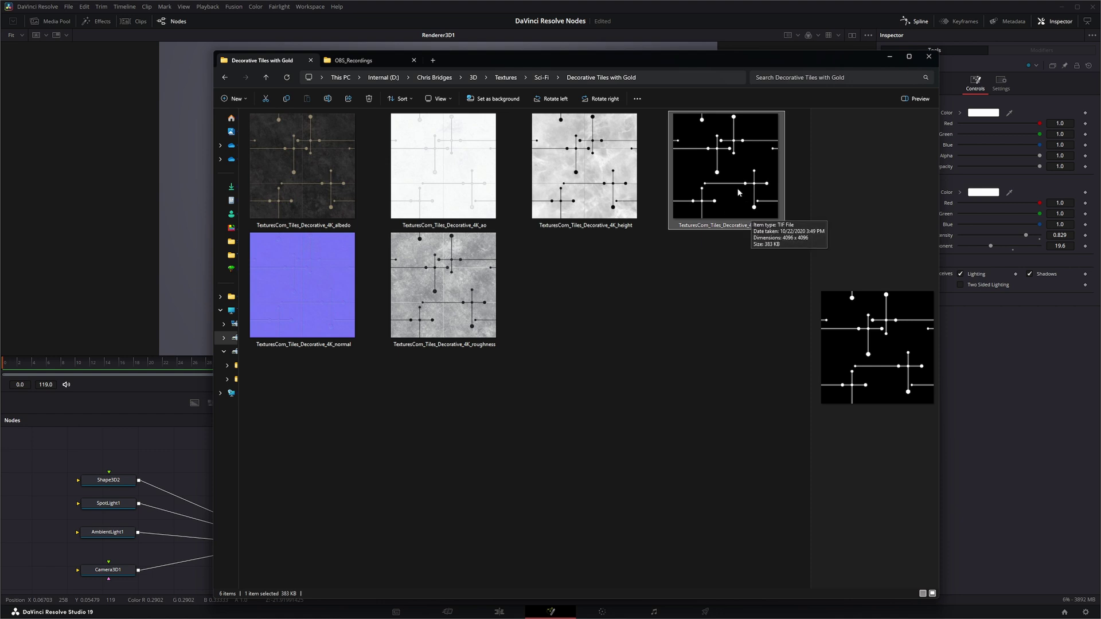
left_click(314, 297)
left_click(445, 338)
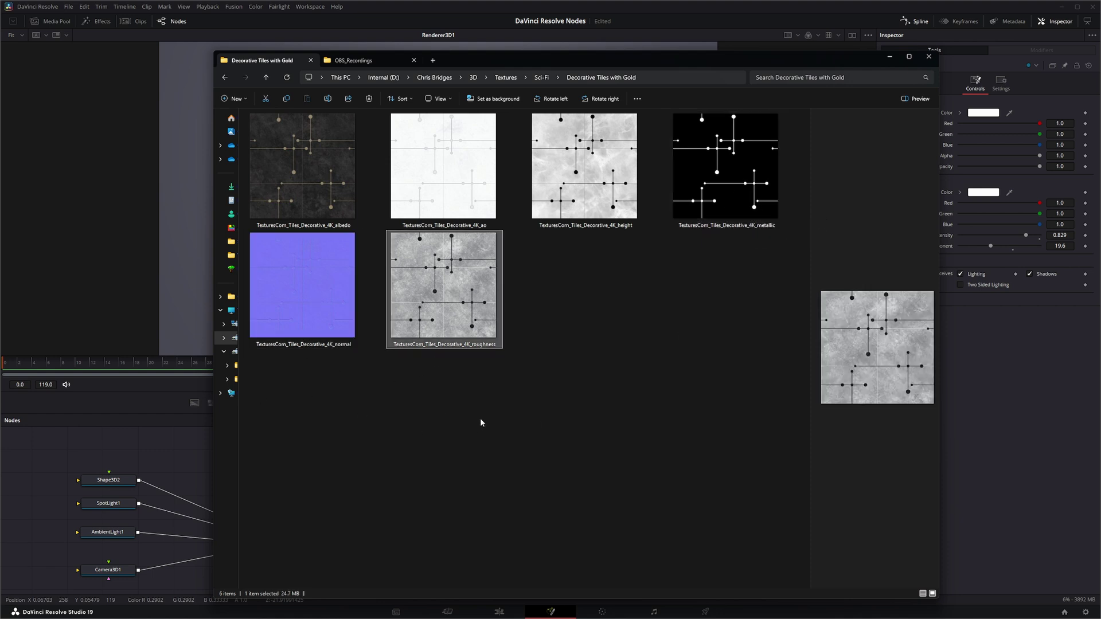
left_click(314, 187)
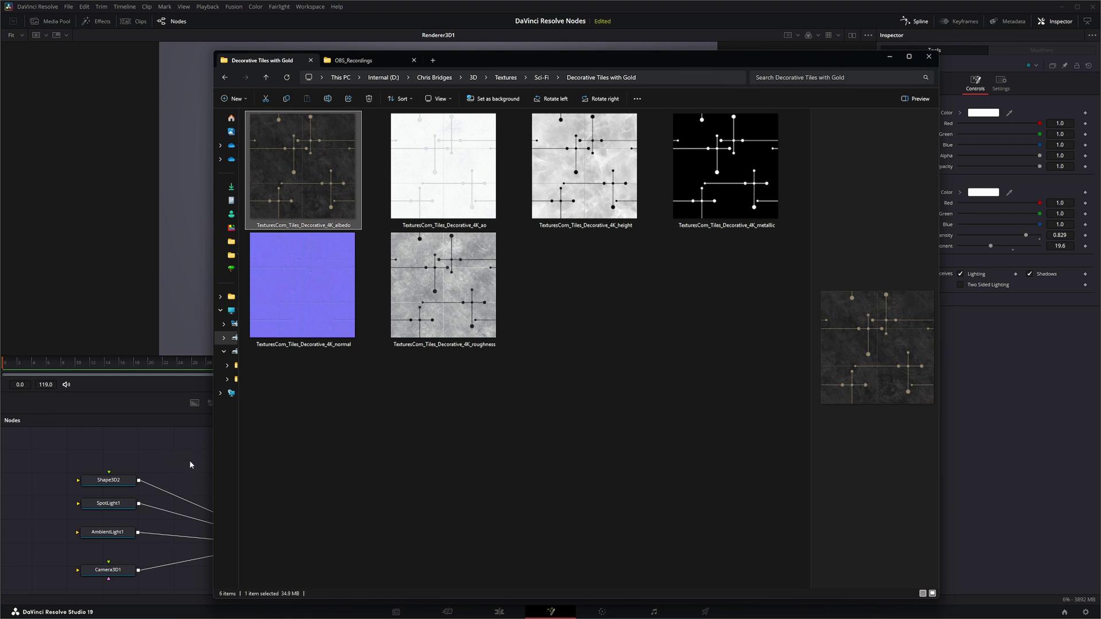
Feed the TexturesCom_Tiles_Decorative_4K_albedo image from File Explorer into Blinn1's diffuse color input in DaVinci Resolve and align its node with Blinn1.
left_click_drag(498, 64, 540, 58)
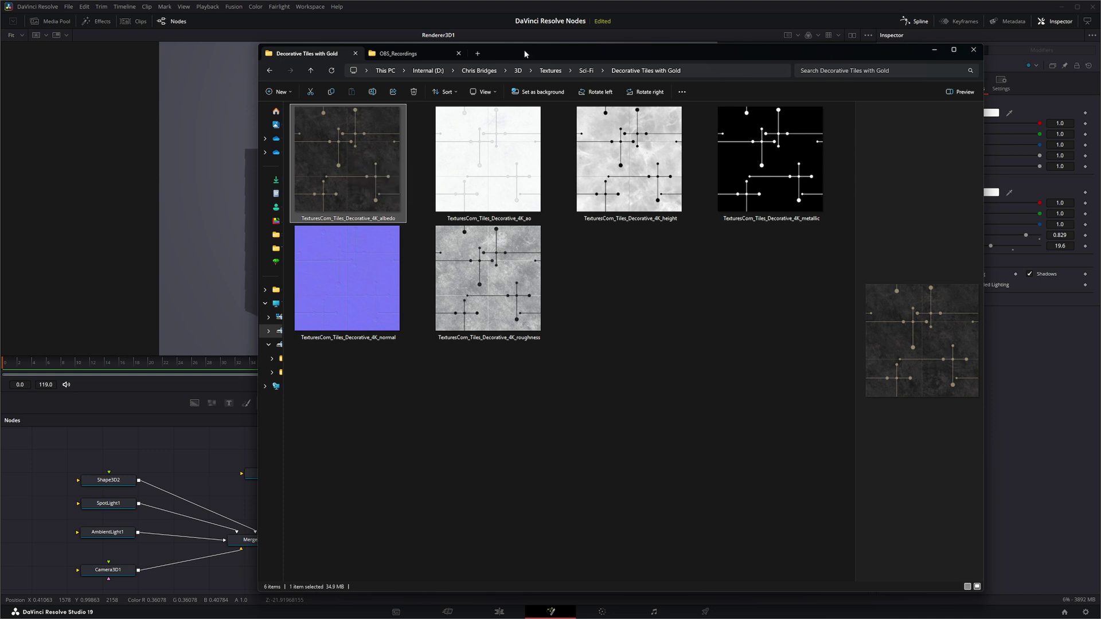
left_click_drag(529, 50, 1100, 49)
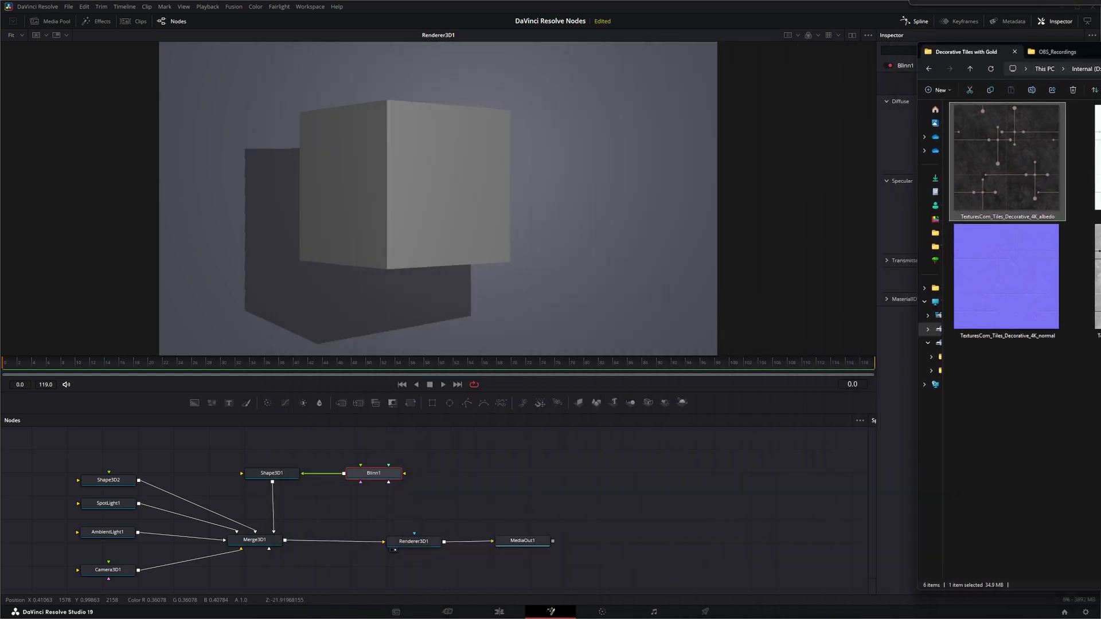
left_click_drag(997, 196, 405, 475)
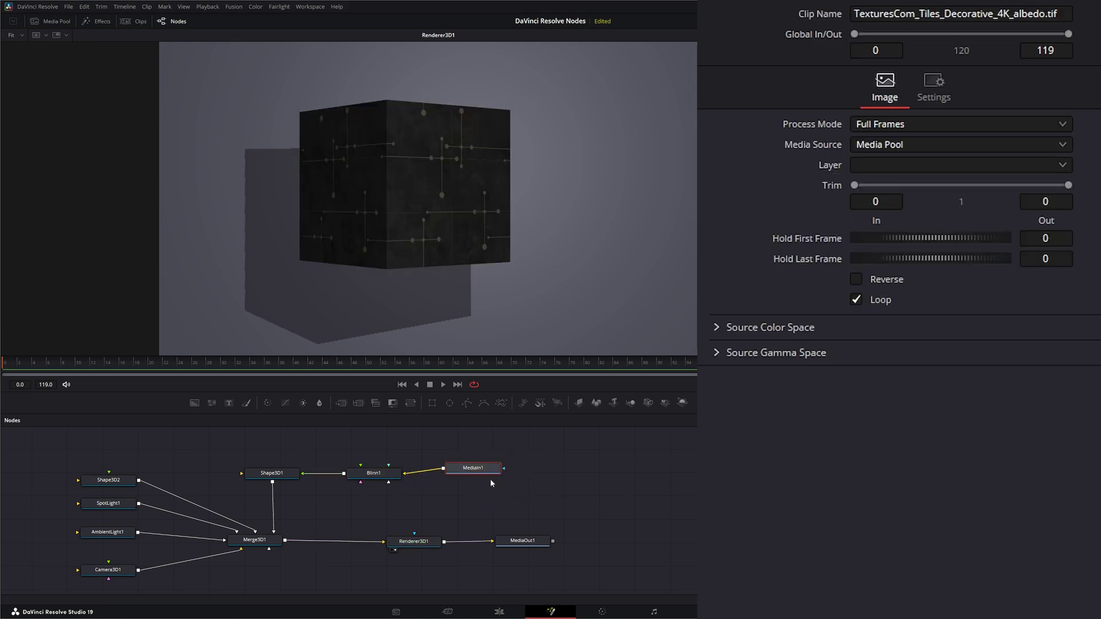
left_click_drag(484, 469, 484, 473)
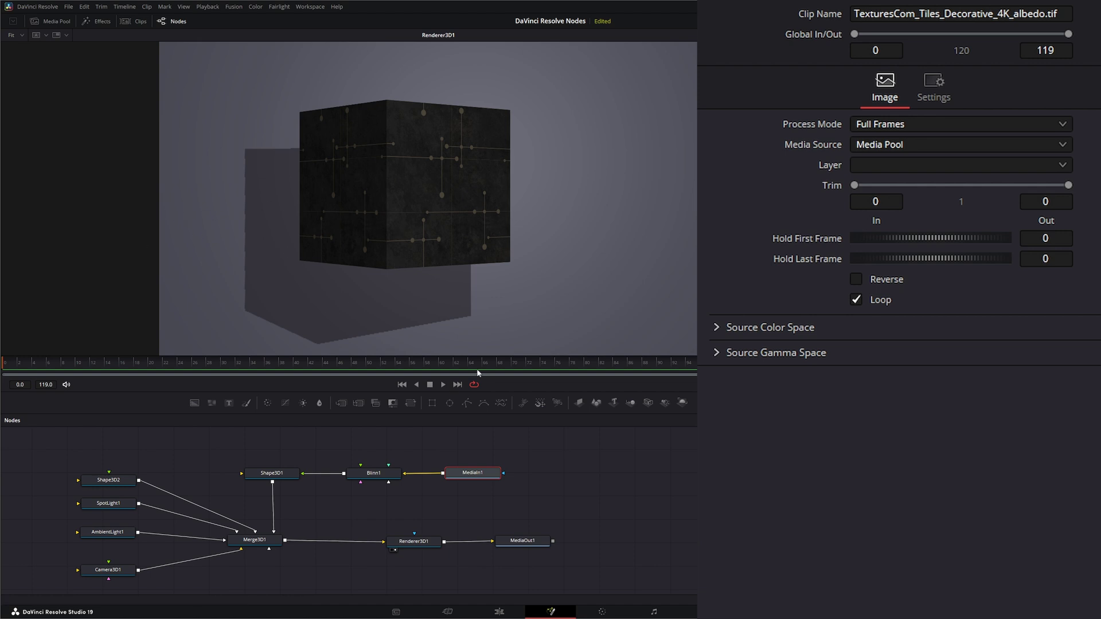
Open a second viewer beside the render, load Blinn1 into it and shift the highlight on the material preview sphere.
key("ctrl+shift+d")
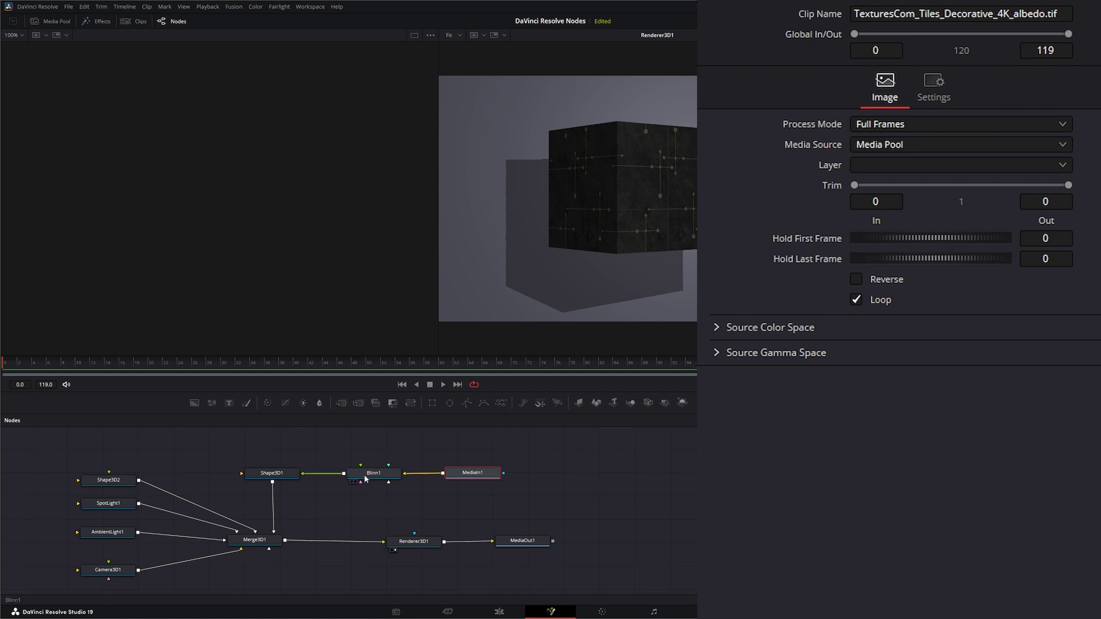
left_click_drag(371, 476, 177, 202)
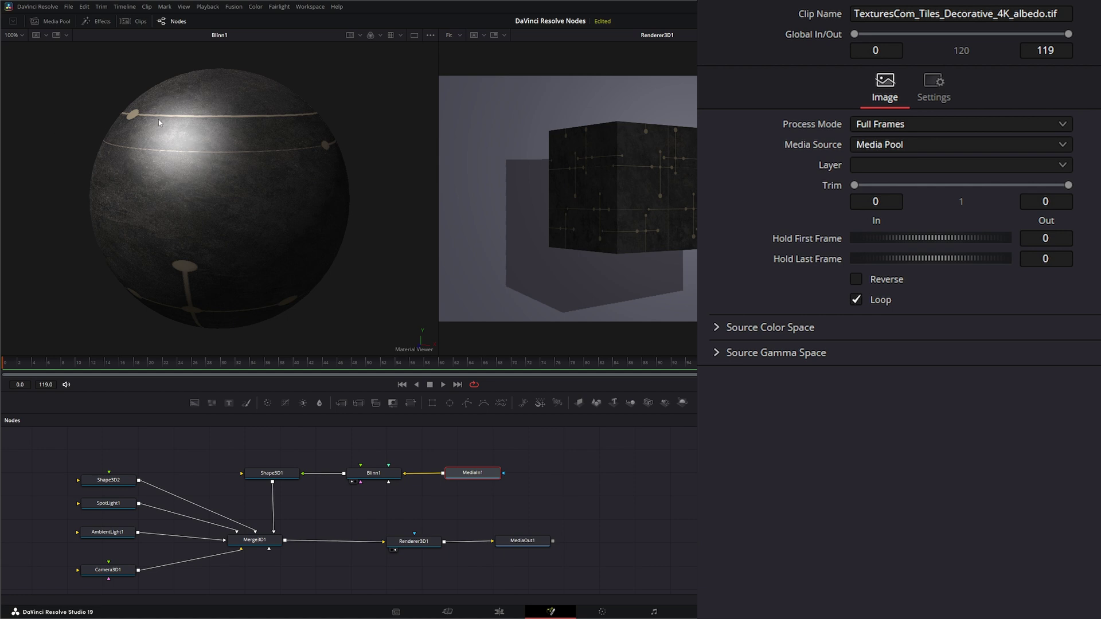
mouse_move(158, 119)
left_mouse_down()
mouse_move(184, 135)
mouse_move(172, 149)
mouse_move(146, 141)
mouse_move(197, 105)
mouse_move(163, 124)
mouse_move(175, 155)
mouse_move(142, 138)
mouse_move(156, 132)
mouse_move(174, 176)
mouse_move(179, 117)
mouse_move(154, 126)
left_mouse_up()
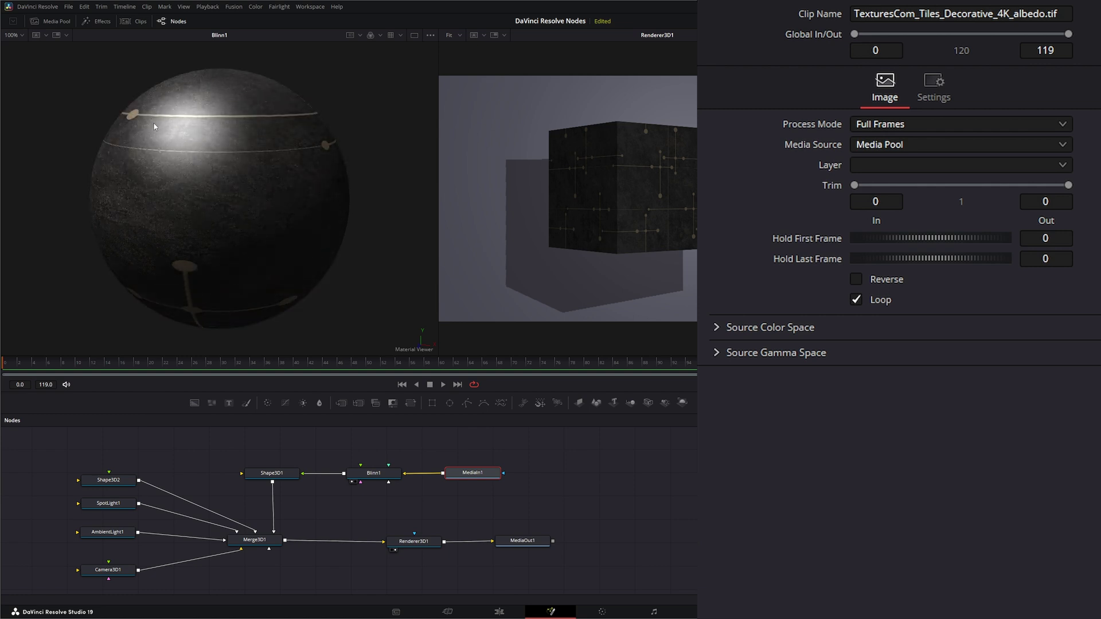
Change the shape of Blinn1's material preview to a cube.
right_click(147, 168)
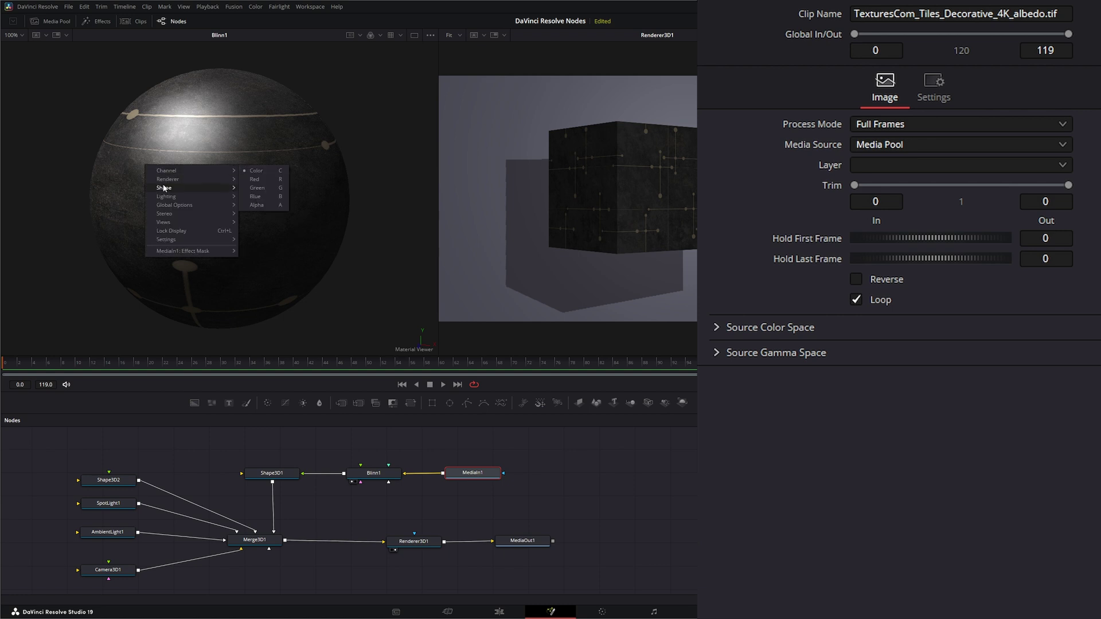
mouse_move(172, 188)
left_click(257, 197)
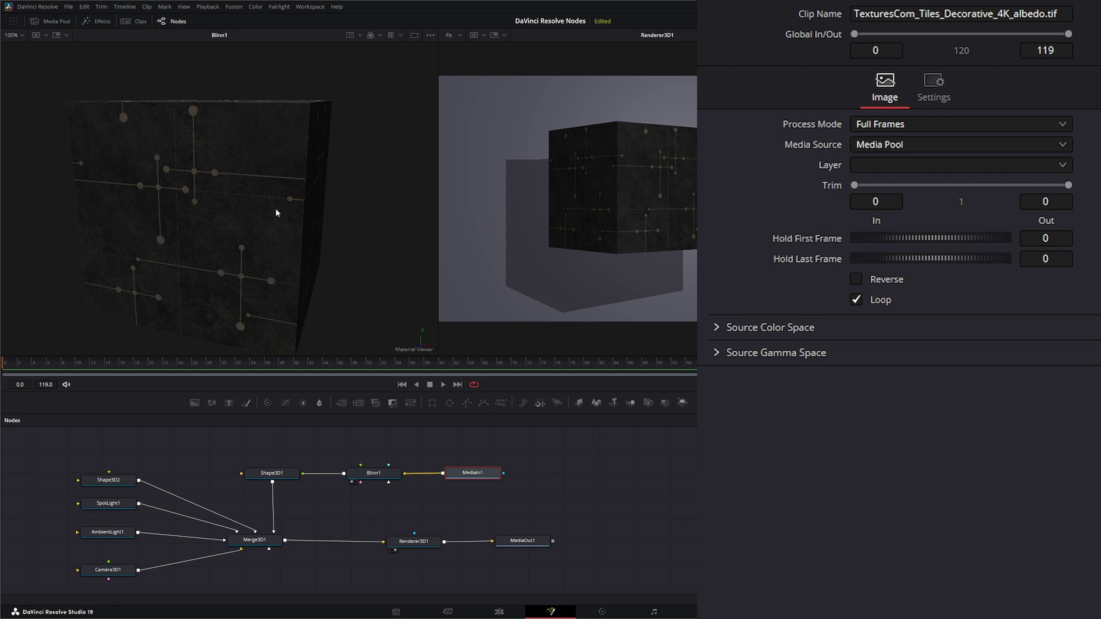
Set the cube preview's light position to Upper Right, and shift the light across the cube's front face.
right_click(165, 173)
right_click(191, 184)
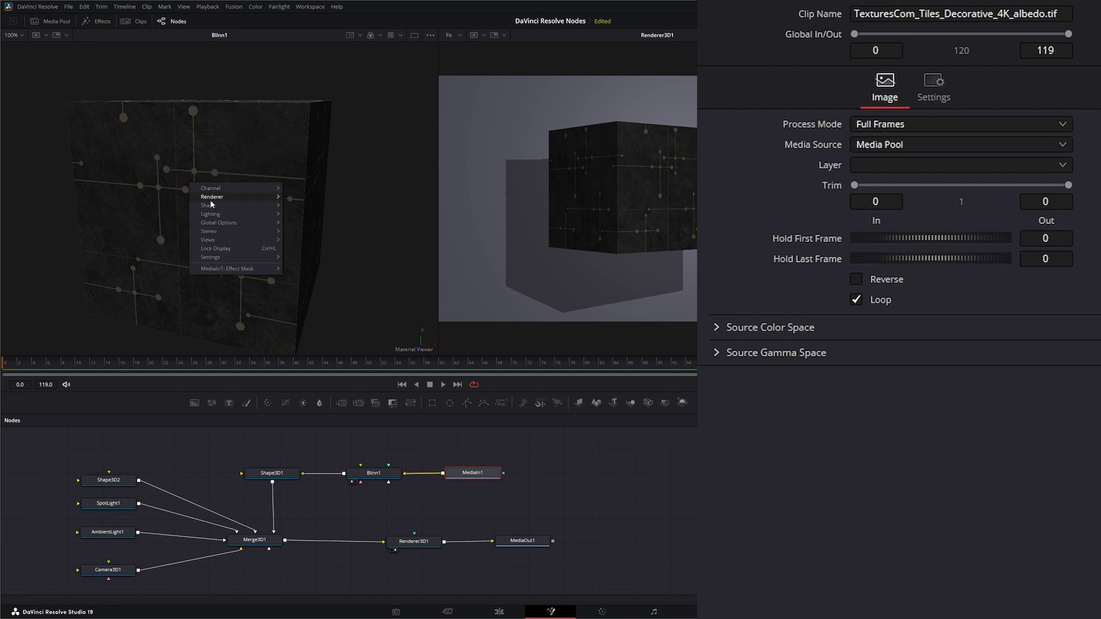
mouse_move(218, 216)
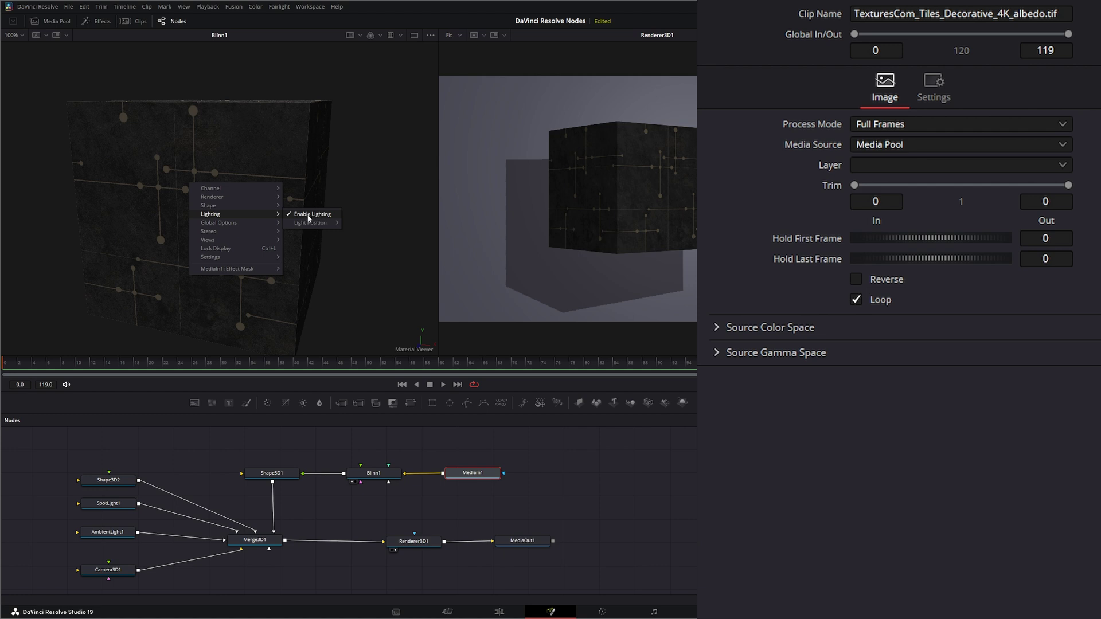
mouse_move(309, 222)
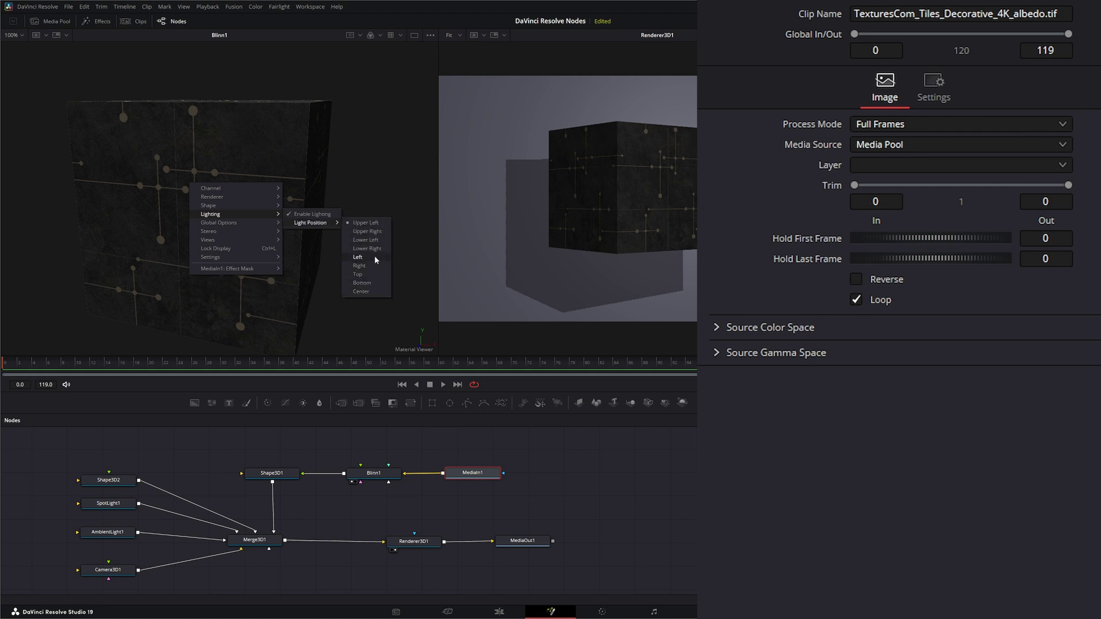
left_click(362, 233)
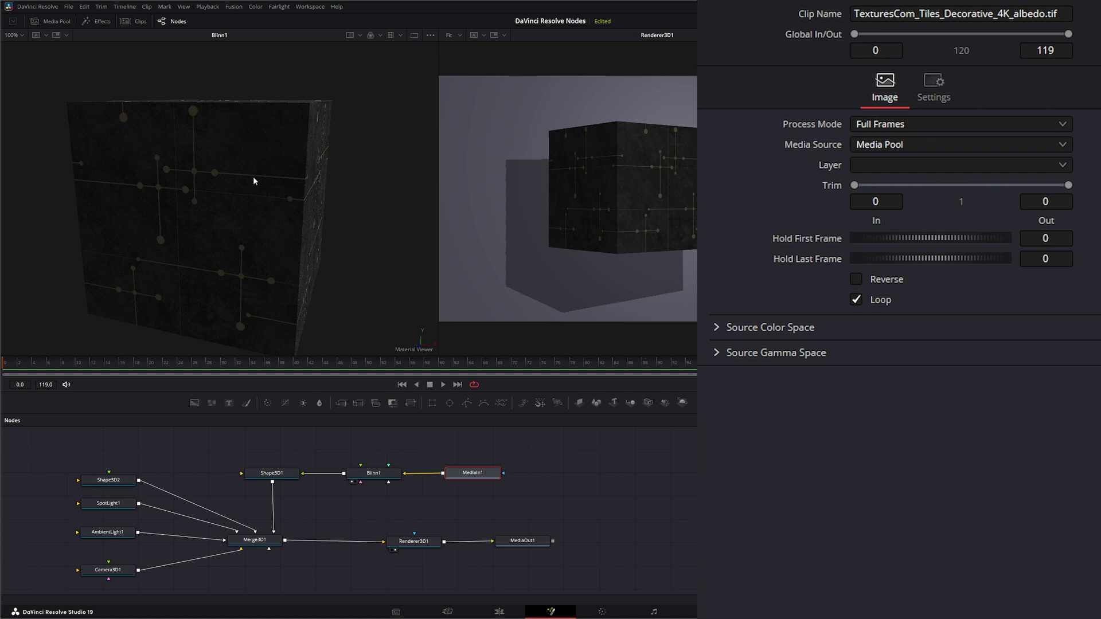
right_click(179, 171)
left_click(245, 146)
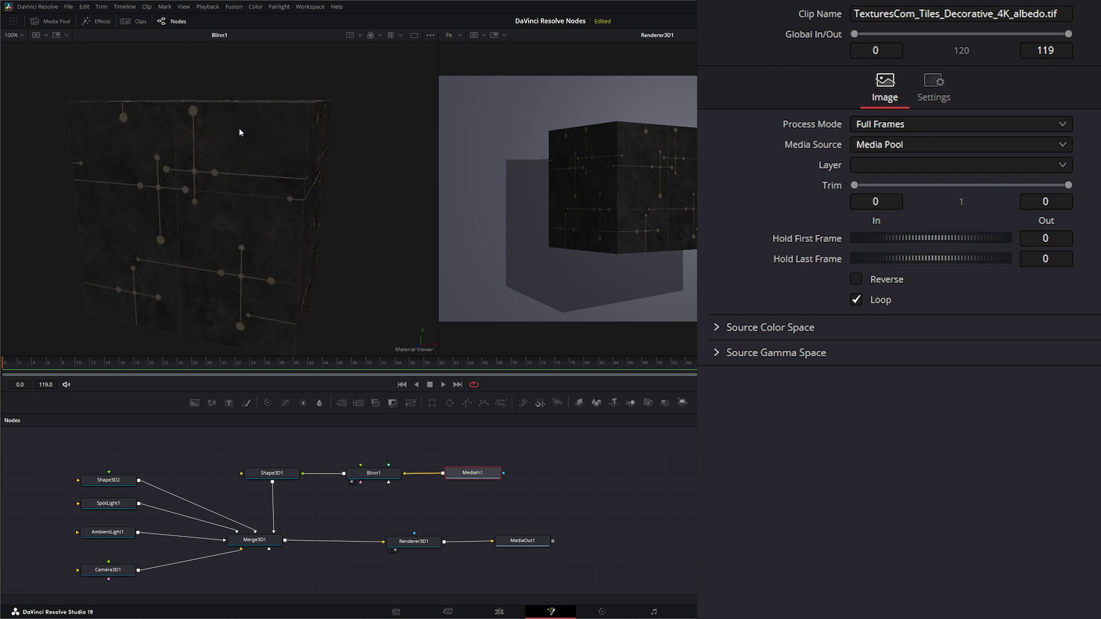
left_click_drag(239, 133, 197, 129)
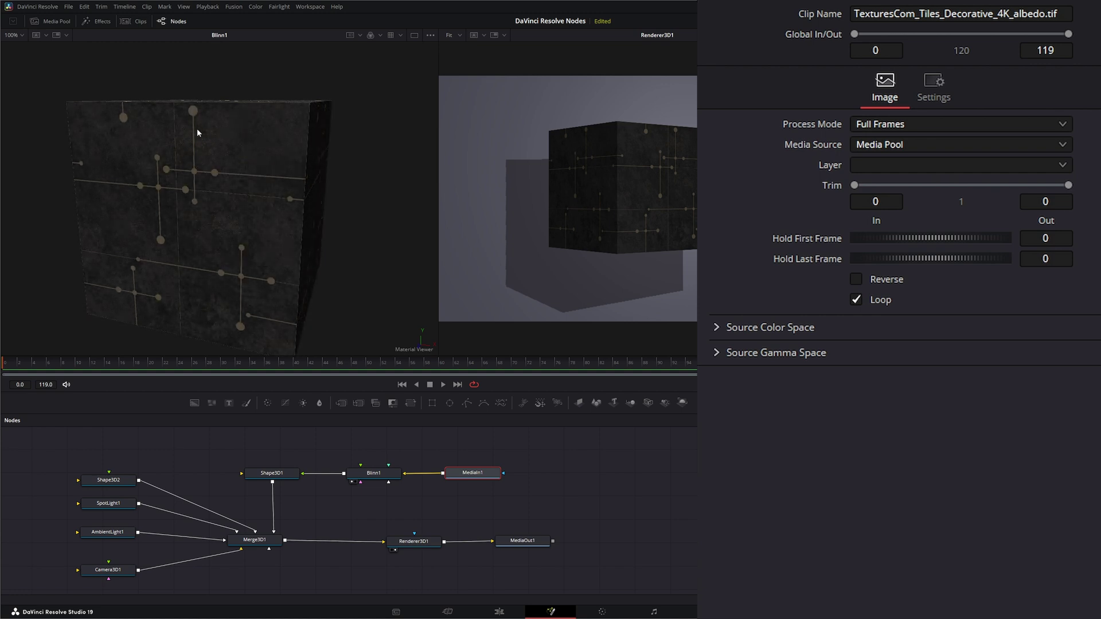
Return Blinn1's material preview to a sphere, light it from the upper left, and widen the Renderer3D1 viewer.
right_click(196, 130)
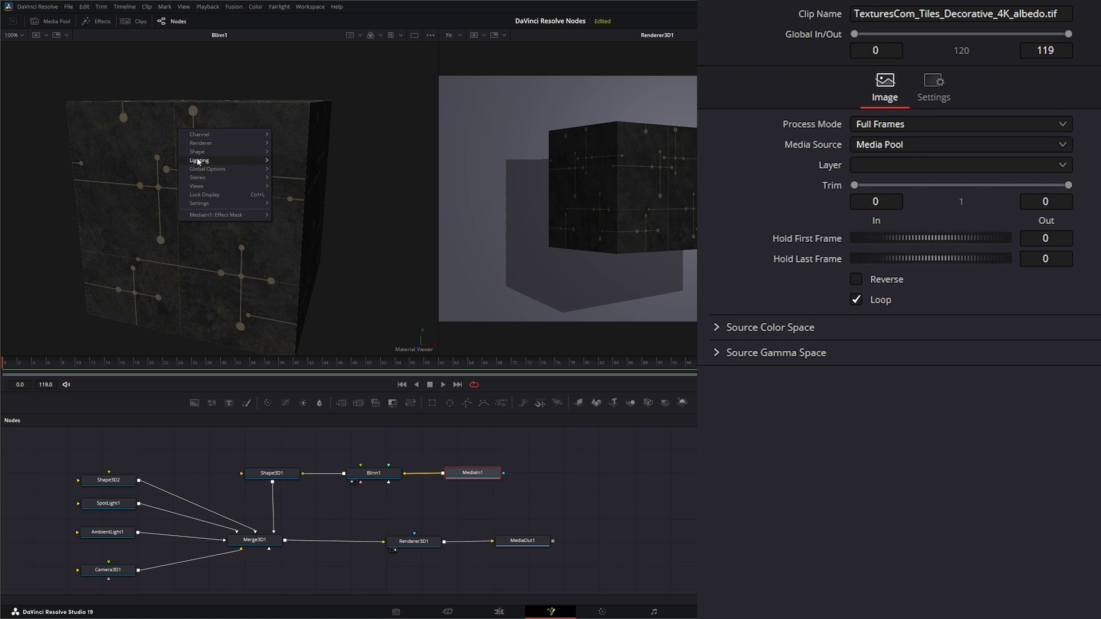
mouse_move(198, 154)
left_click(292, 152)
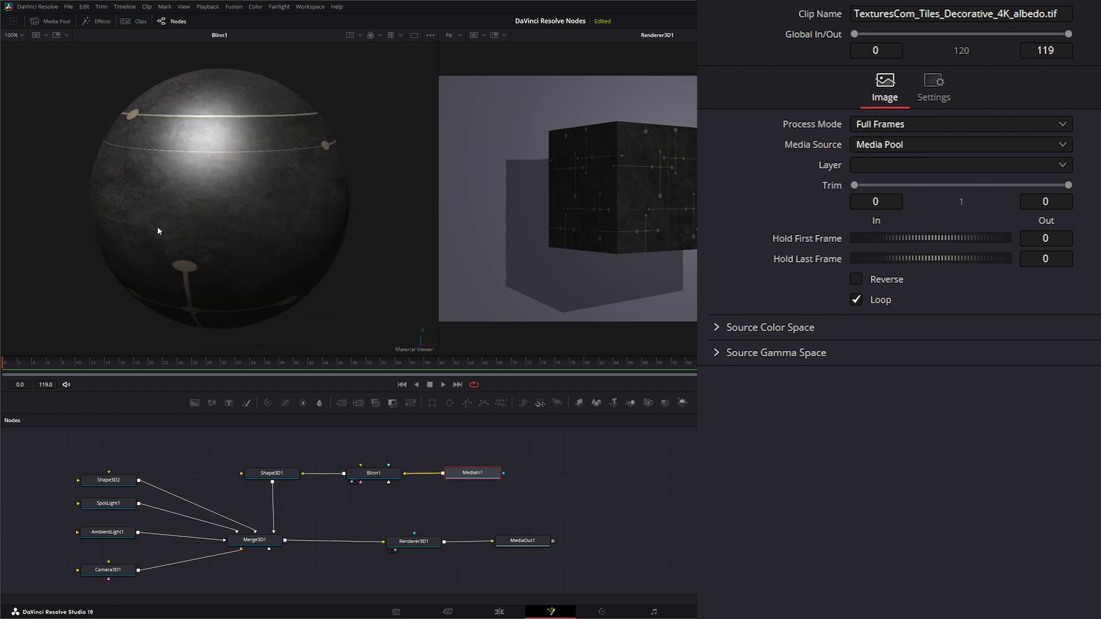
left_click_drag(219, 173, 187, 118)
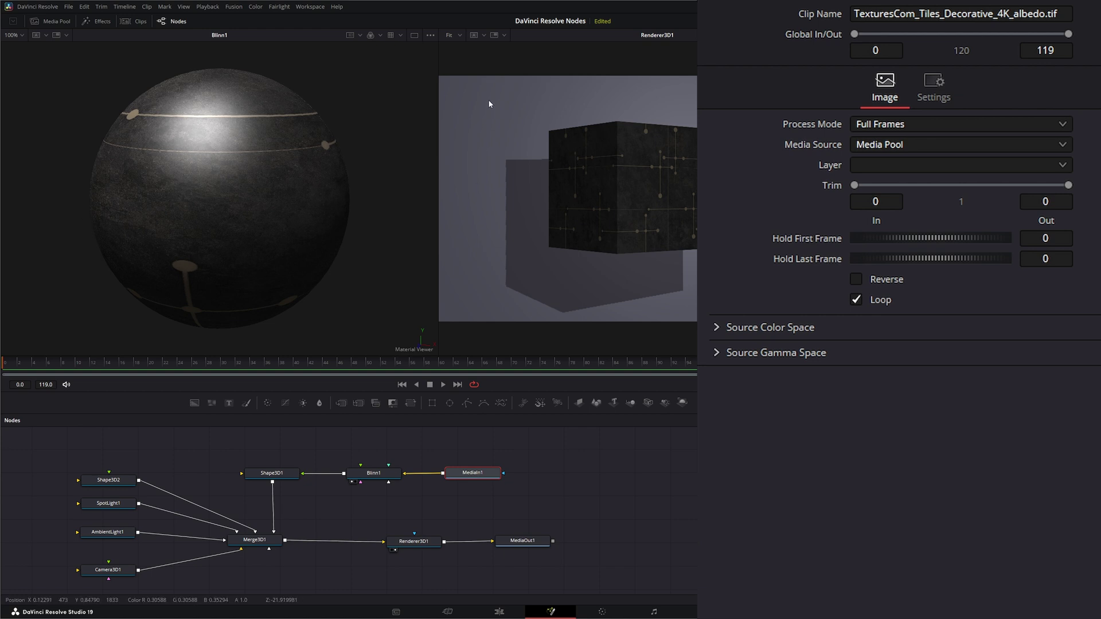
left_click_drag(440, 62, 316, 67)
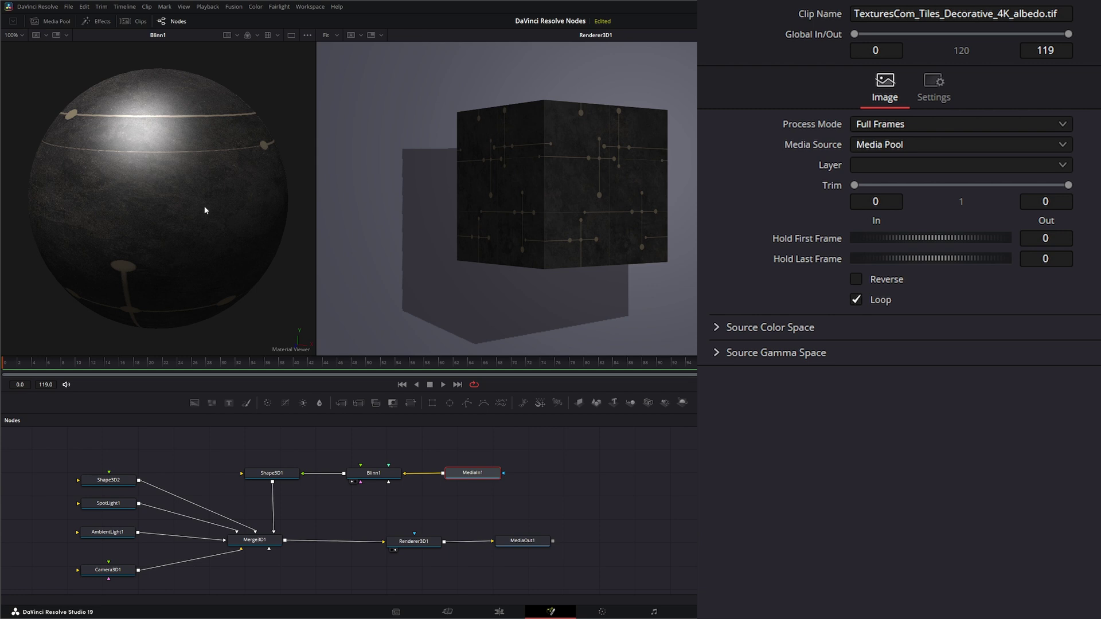
Collapse Blinn1's diffuse settings and lower its specular intensity to 0.353 and on to 0.225.
left_click(373, 473)
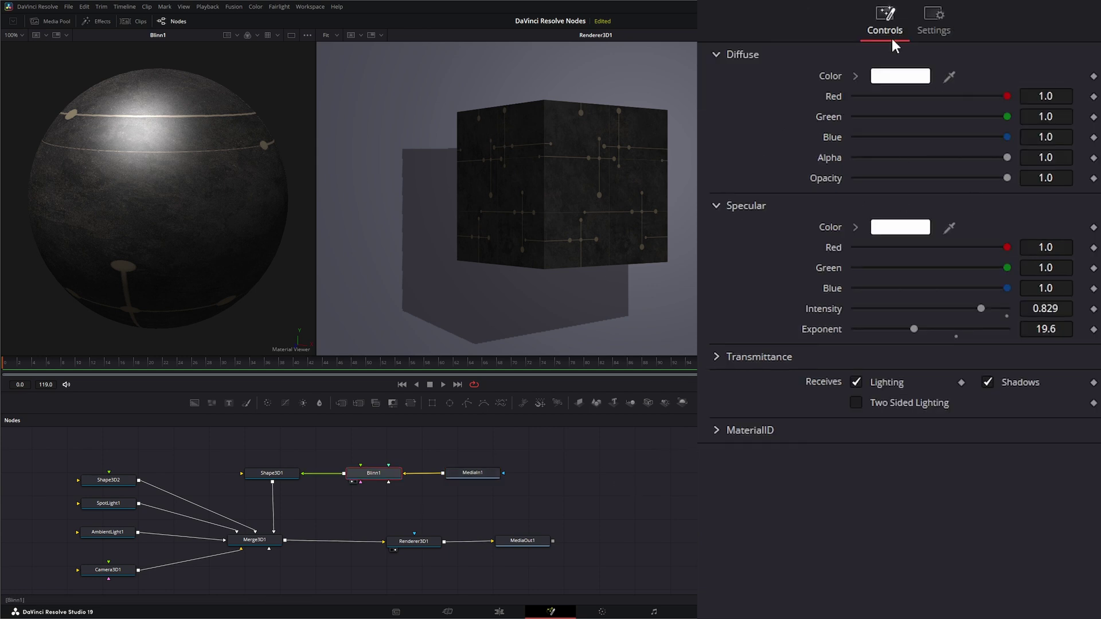
left_click(715, 53)
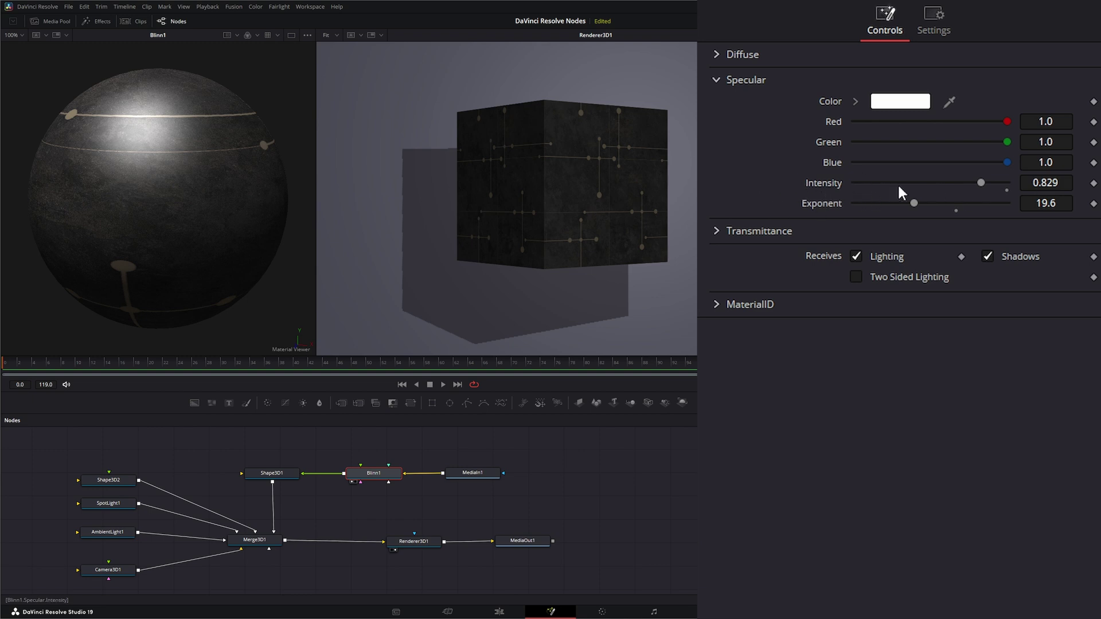
left_click_drag(979, 184, 951, 203)
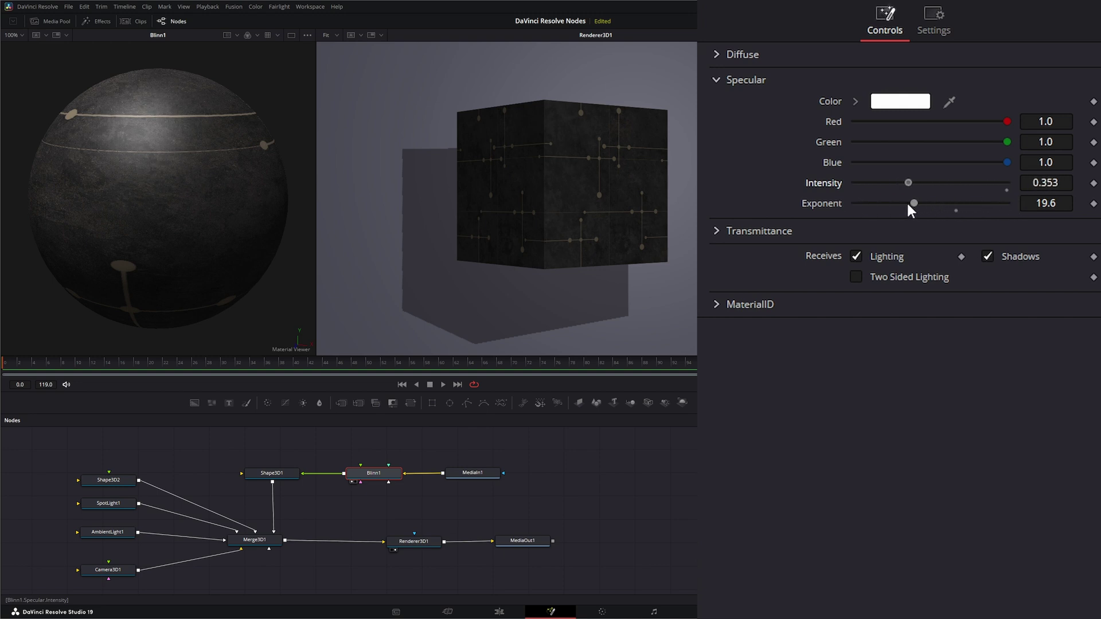
mouse_move(907, 203)
left_mouse_down()
mouse_move(877, 201)
mouse_move(1021, 199)
mouse_move(887, 204)
left_mouse_up()
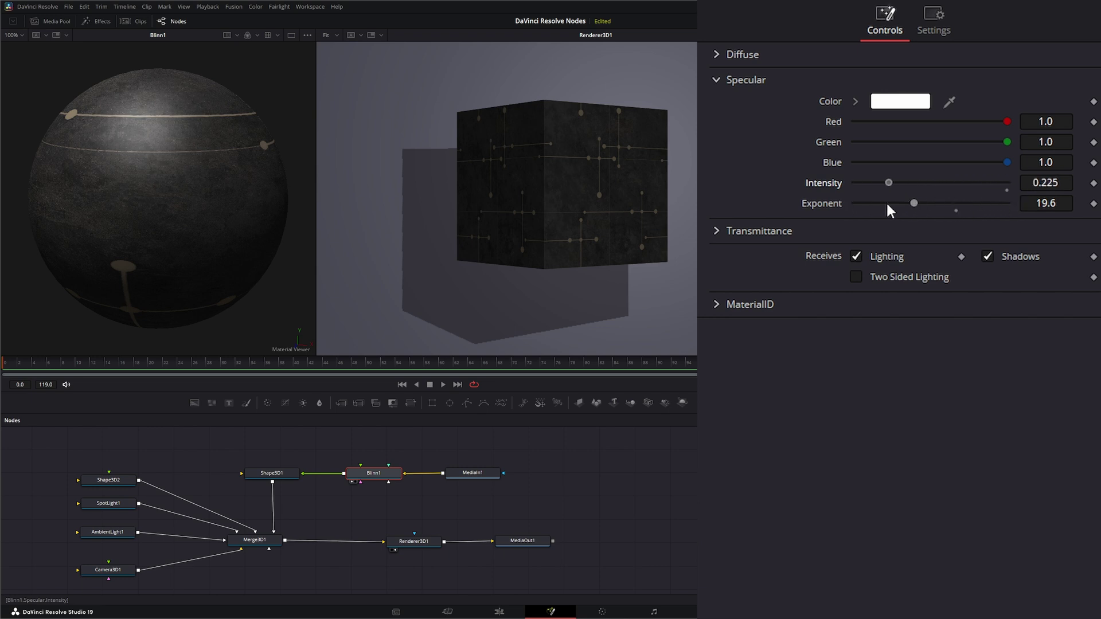
Set Blinn1's specular intensity to 1.0, try the brightness control of its specular color and accept white.
left_click(903, 104)
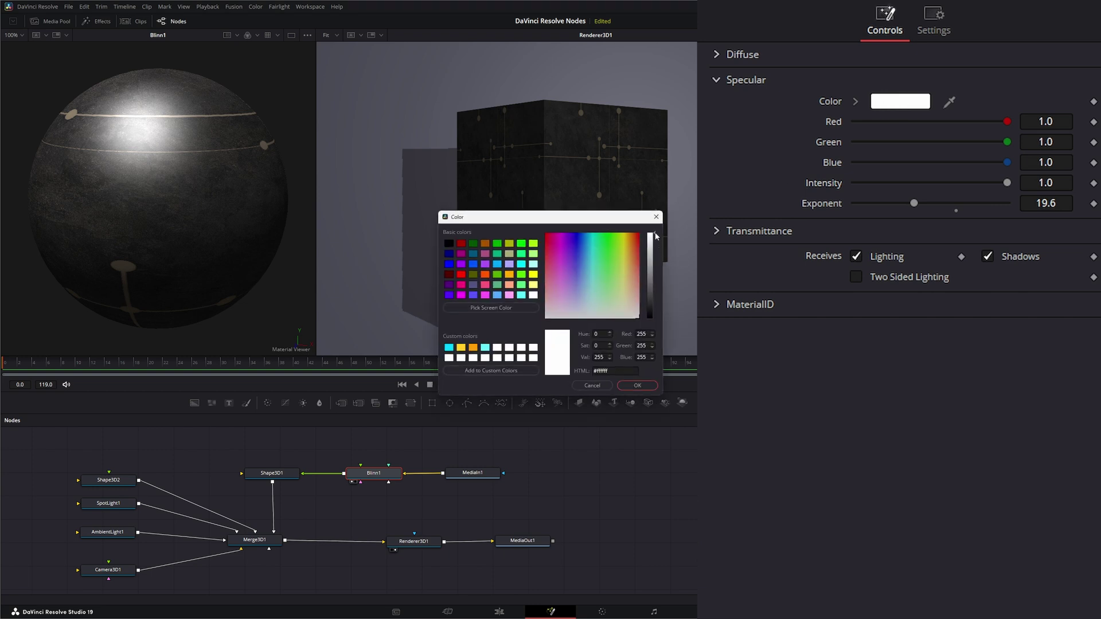
mouse_move(656, 236)
left_mouse_down()
mouse_move(658, 299)
mouse_move(661, 234)
left_mouse_up()
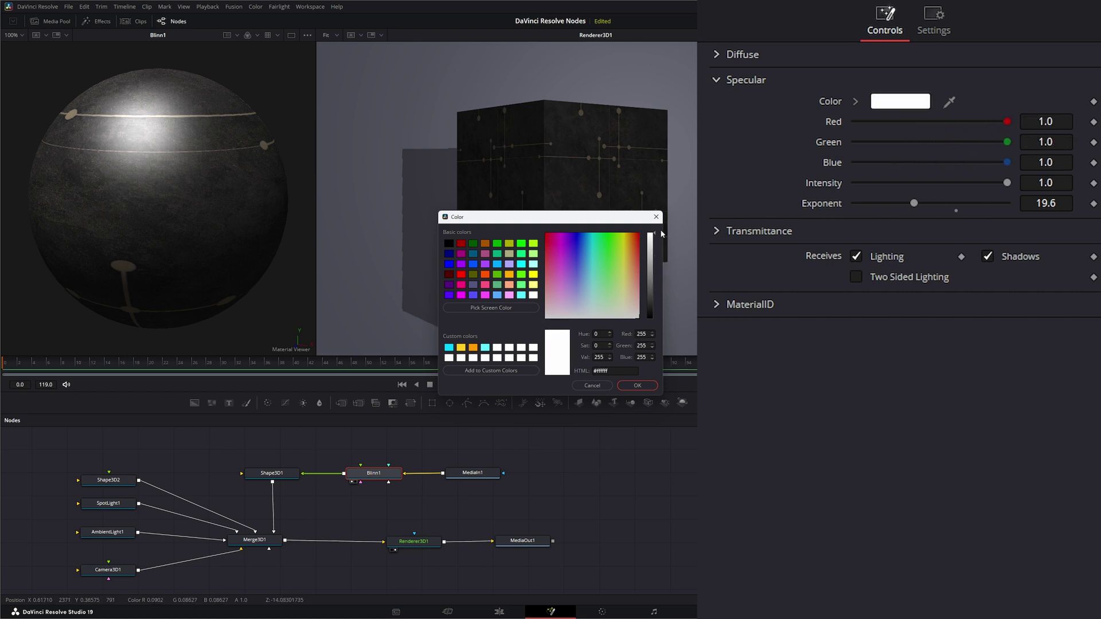
left_click(631, 385)
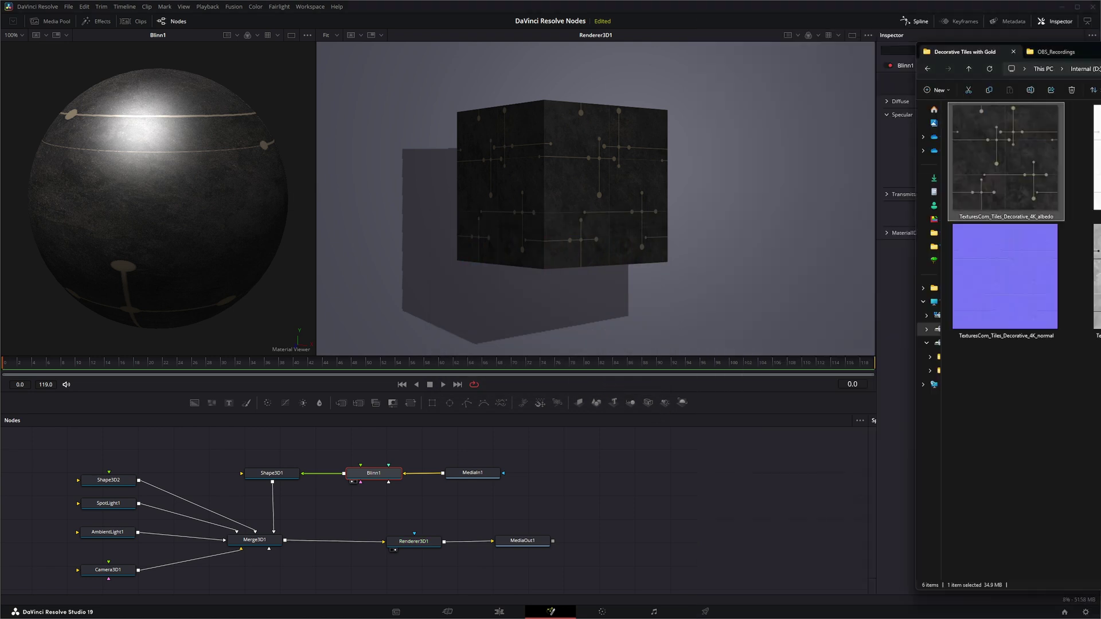
Bring the TexturesCom_Tiles_Decorative_4K_metallic image from File Explorer into DaVinci Resolve's node graph and connect it to Blinn1's specular intensity input.
left_click_drag(1100, 49, 900, 36)
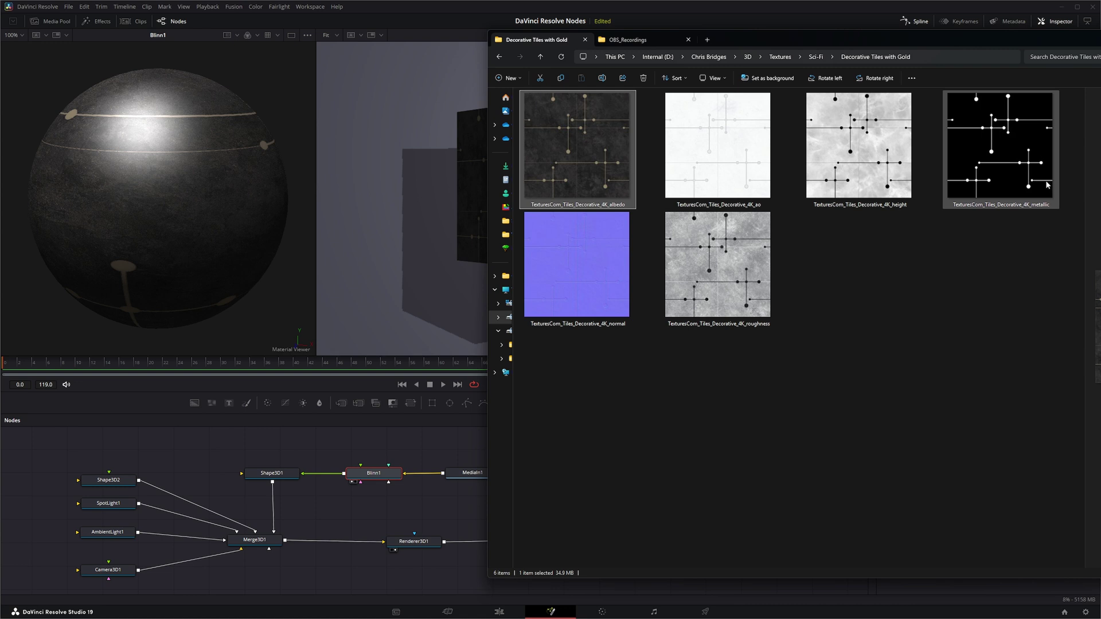
mouse_move(1034, 171)
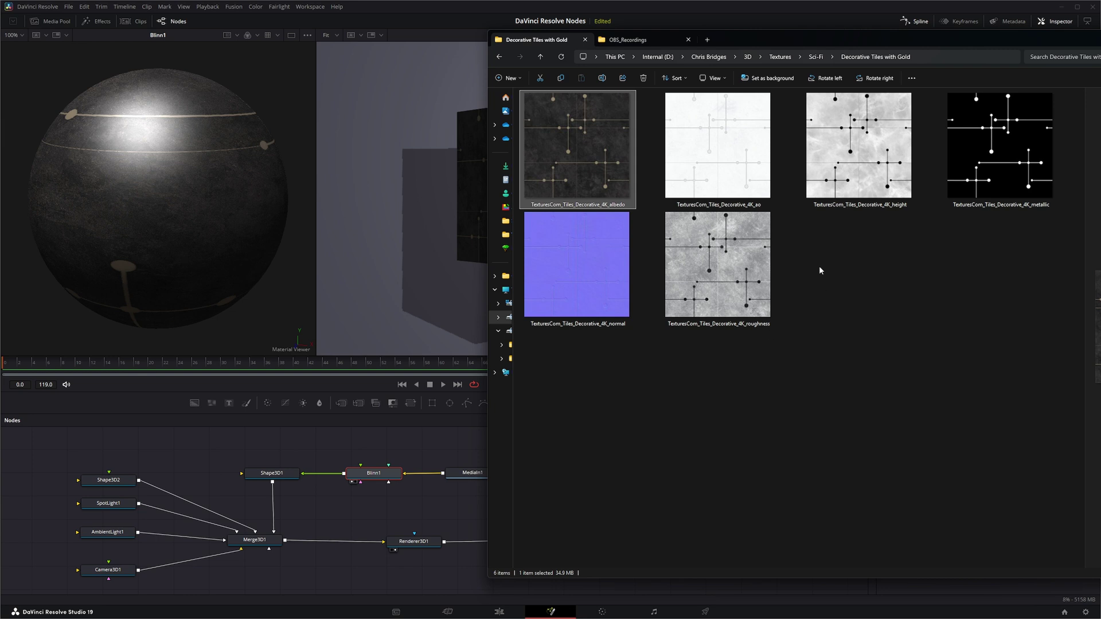
left_click_drag(1004, 132, 377, 448)
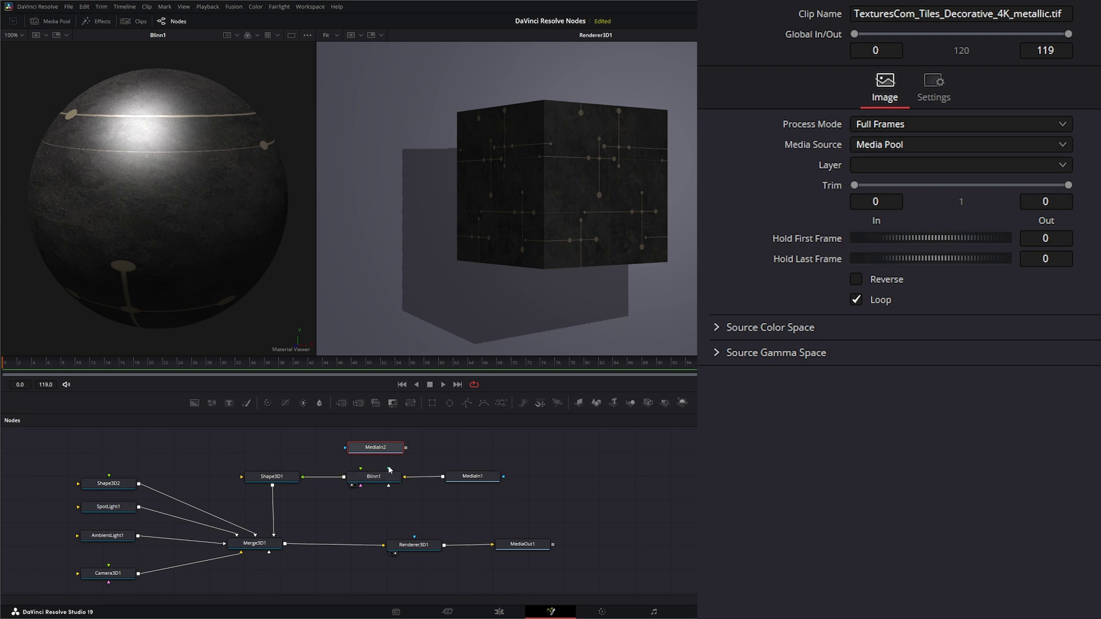
left_click_drag(361, 485, 407, 451)
Lower Blinn1's specular intensity to 0.893 and also connect the metallic map node to Blinn1's specular exponent input.
left_click(374, 477)
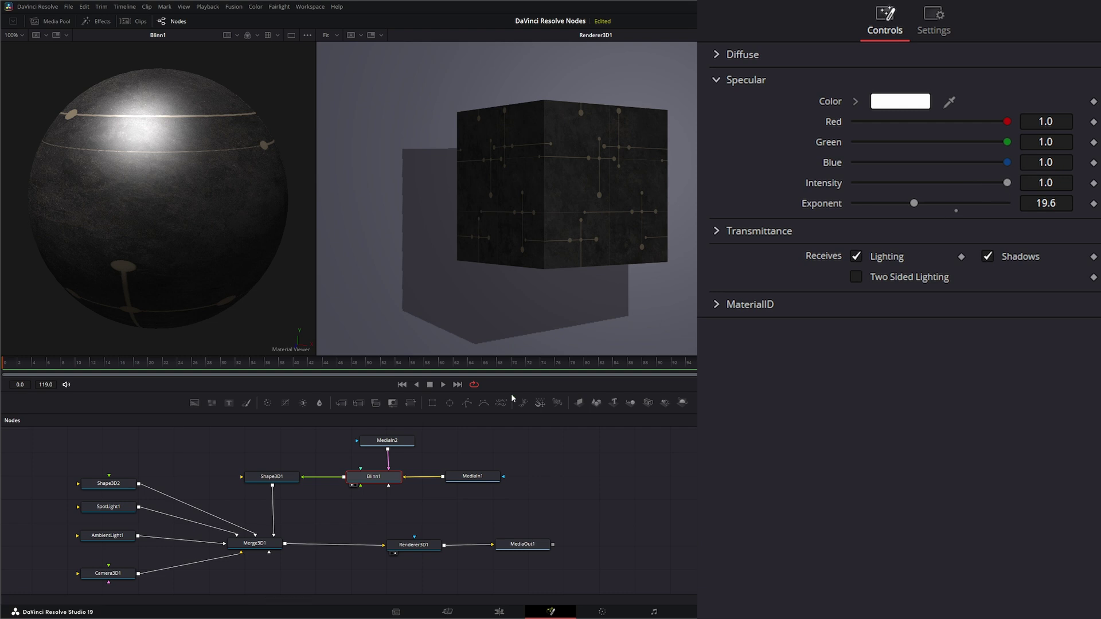
mouse_move(1007, 183)
left_mouse_down()
mouse_move(964, 184)
mouse_move(990, 182)
left_mouse_up()
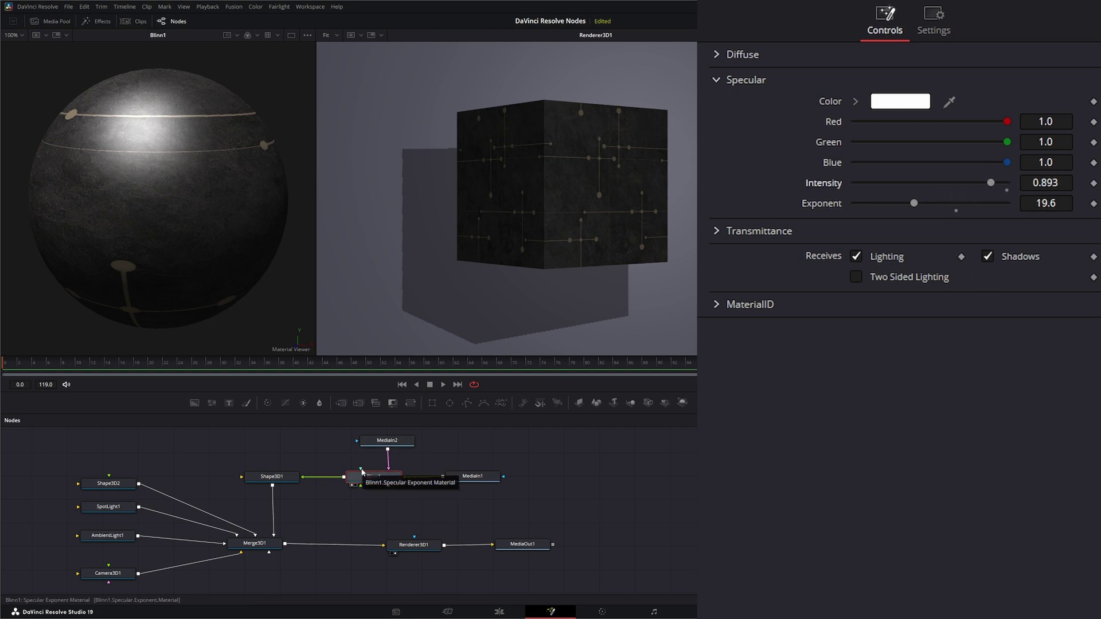
left_click_drag(362, 471, 371, 509)
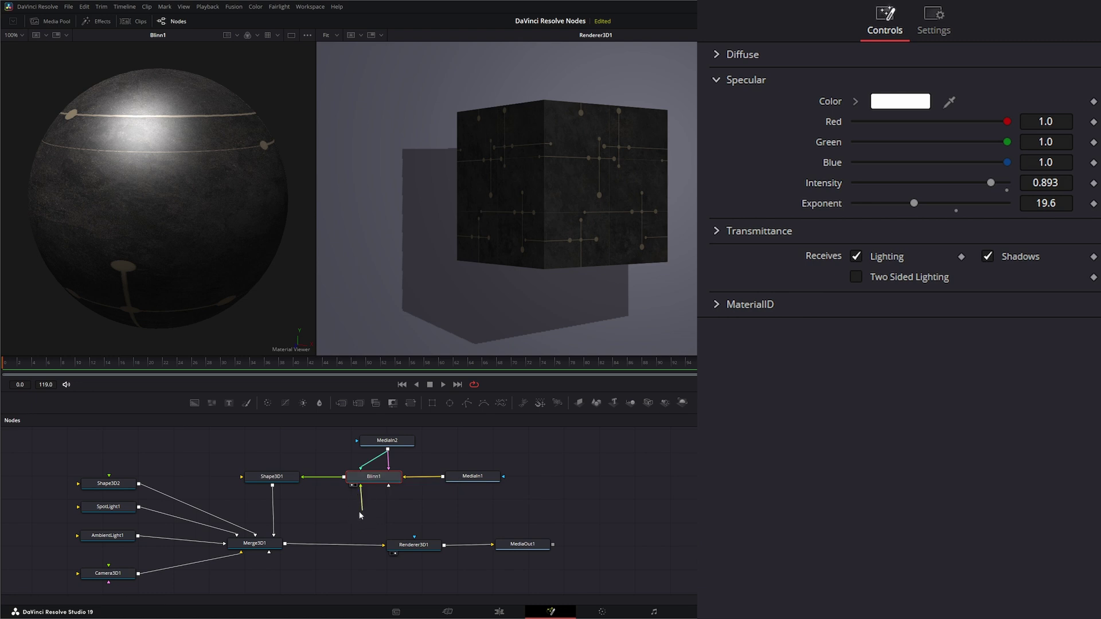
Move the File Explorer window aside, return to DaVinci Resolve, and set Blinn1's specular intensity to 1.0 and exponent to 35.5.
key("alt+Tab")
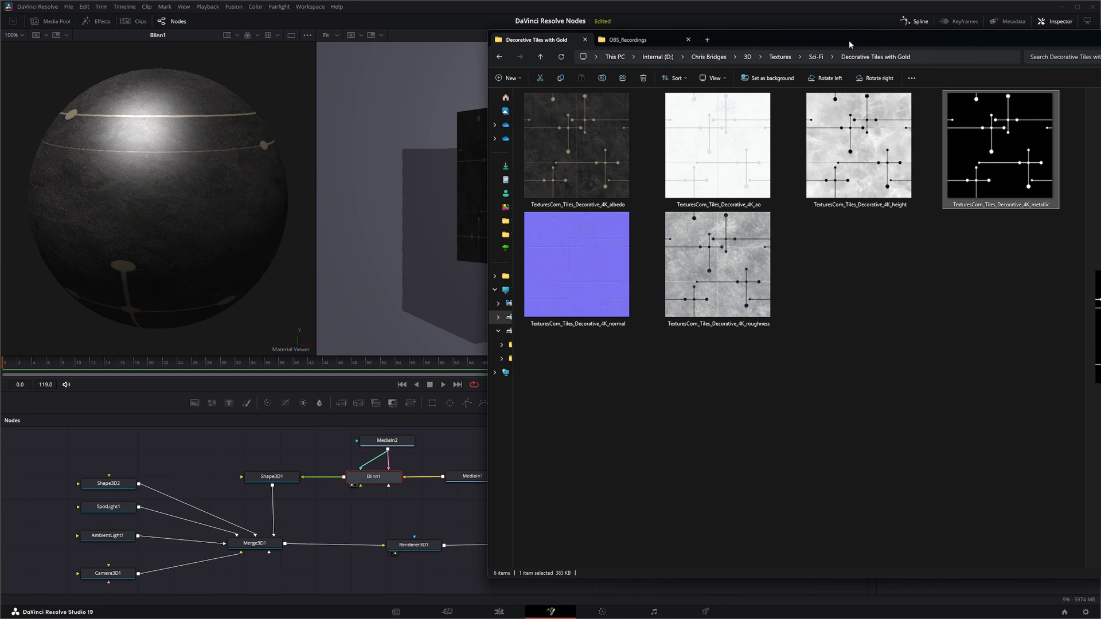
left_click_drag(850, 45, 1026, 45)
key("alt+Tab")
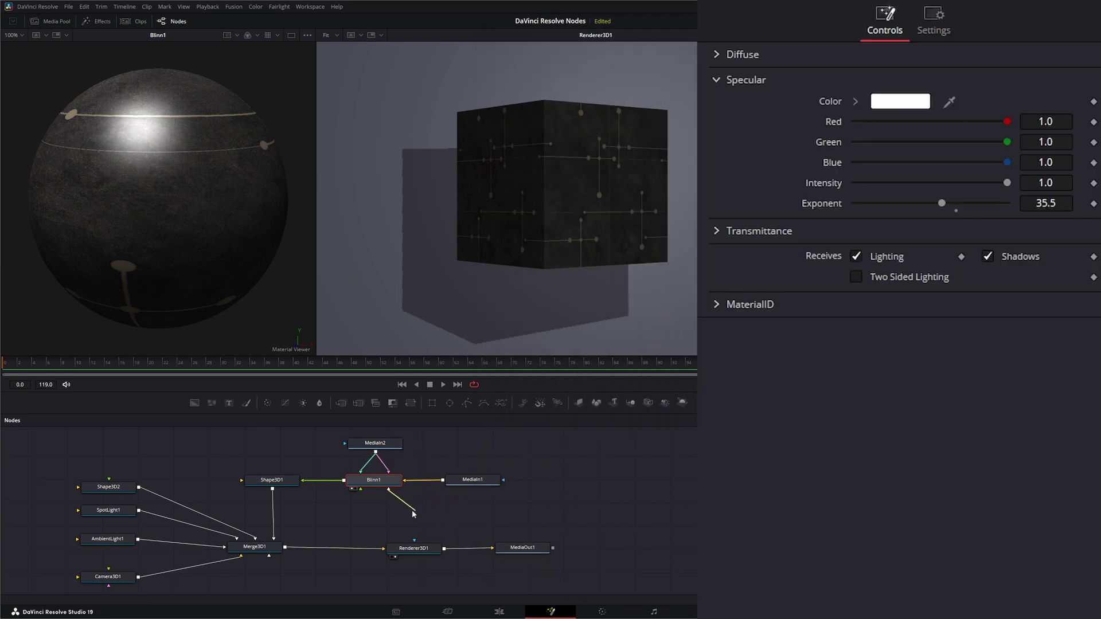
Add a BumpMap node, place it below MediaIn1 and connect it to Blinn1's bump map input.
left_click(545, 503)
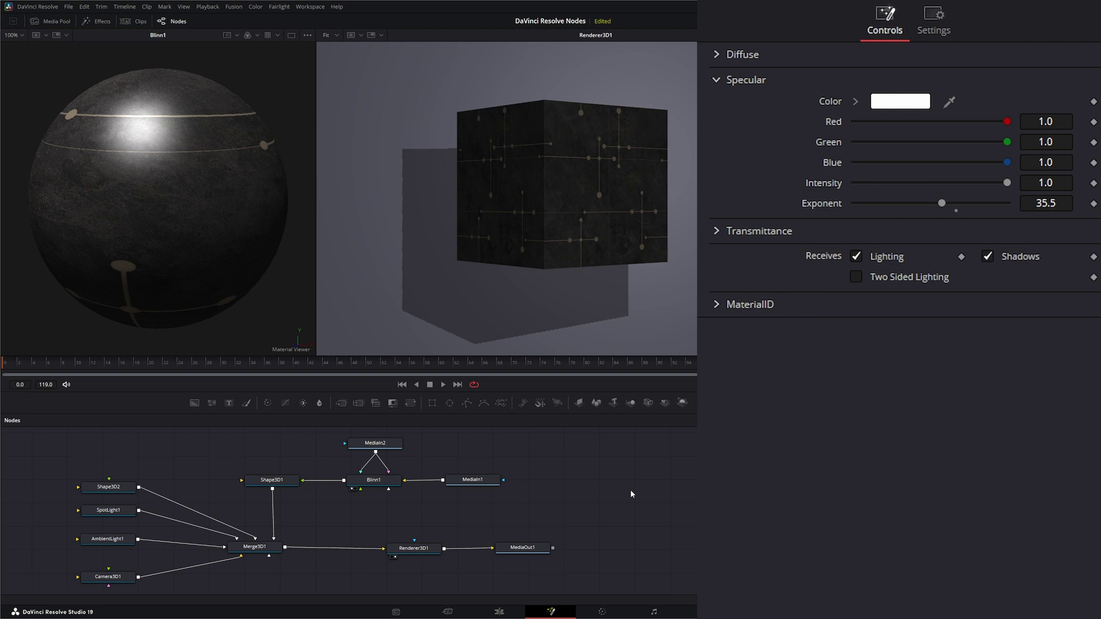
key("shift+space")
type("bump")
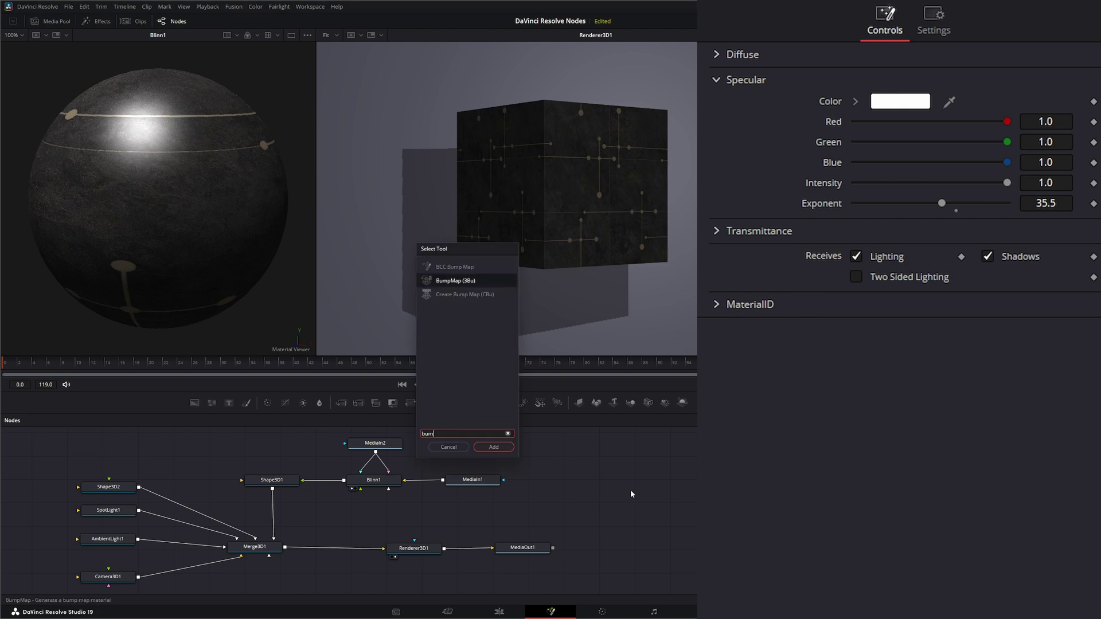
double_click(453, 281)
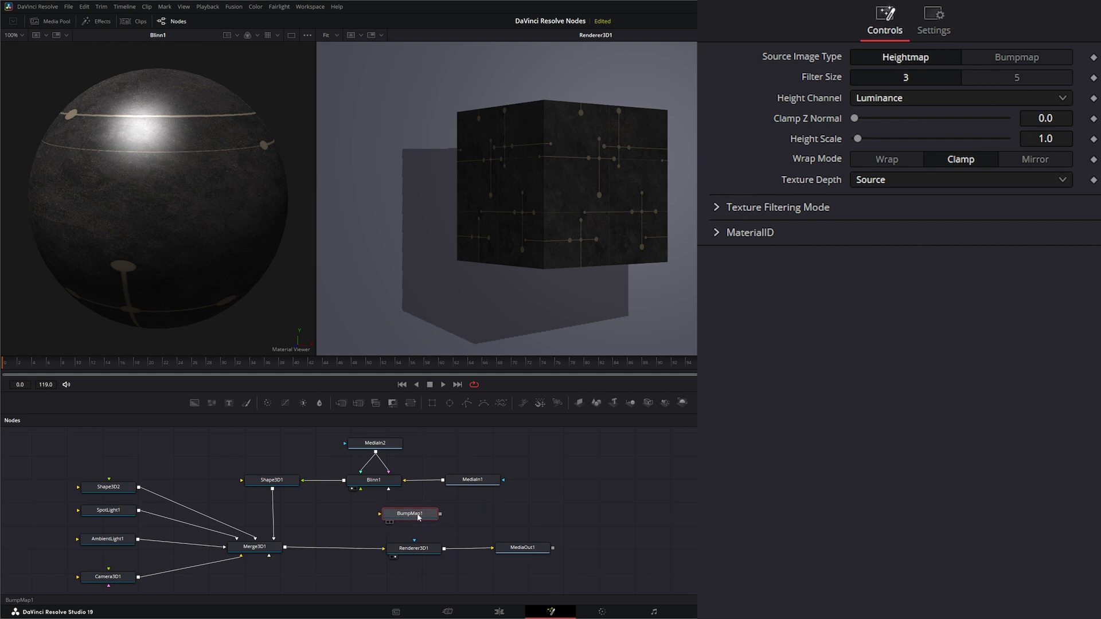
left_click_drag(418, 517, 473, 509)
Bring the TexturesCom_Tiles_Decorative_4K_height image from File Explorer into DaVinci Resolve's node graph and connect it to BumpMap1's input.
key("alt+Tab")
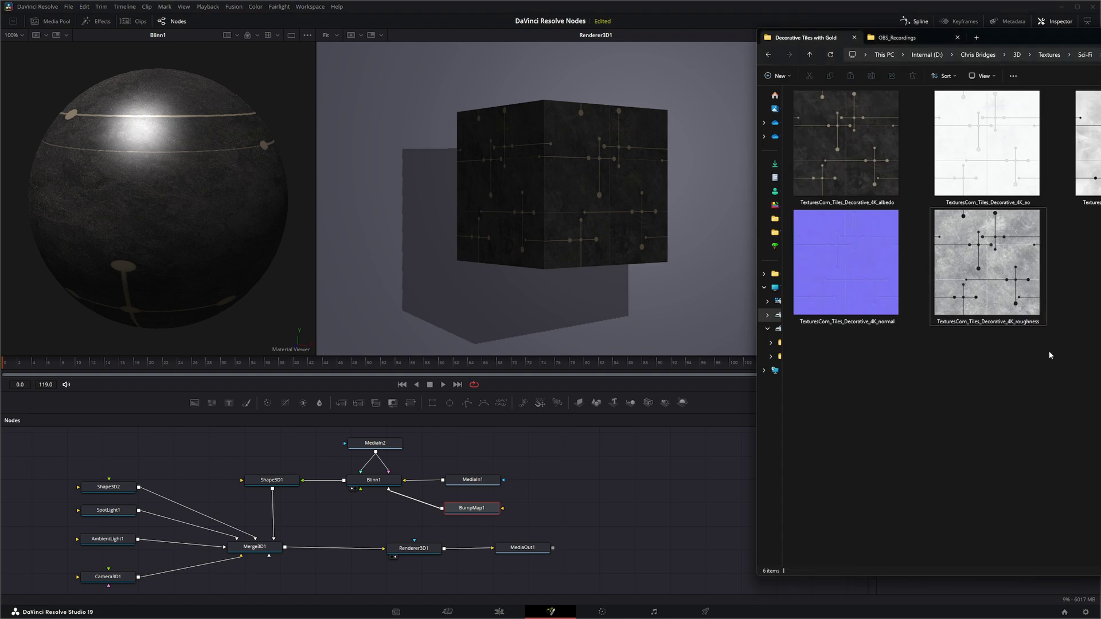
left_click_drag(952, 37, 786, 42)
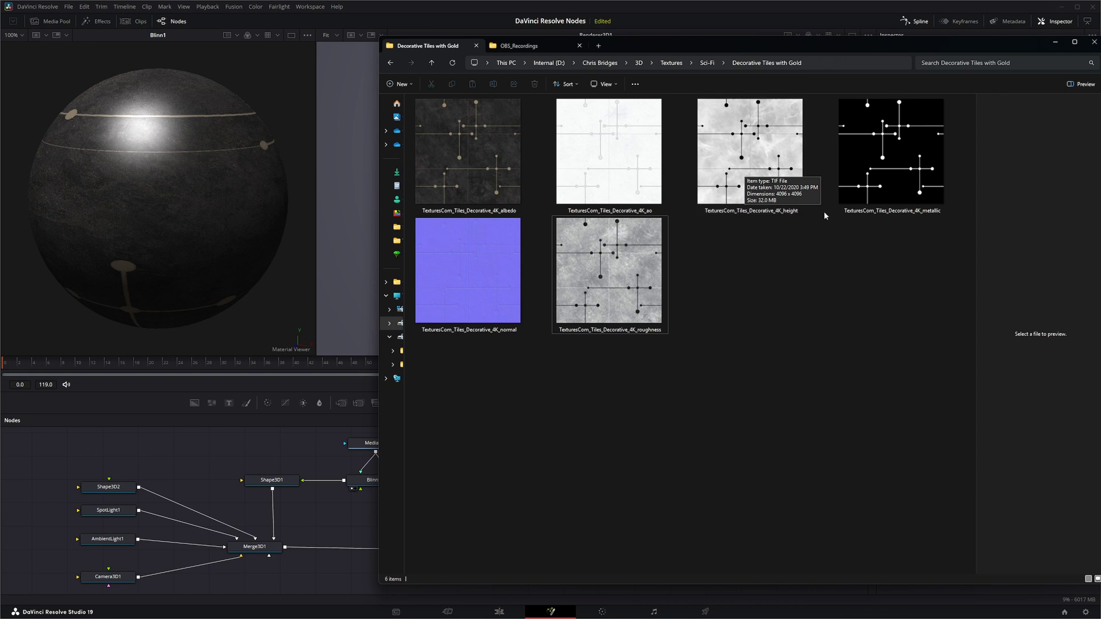
left_click_drag(789, 45, 984, 42)
left_click_drag(951, 158, 555, 511)
left_click(571, 516)
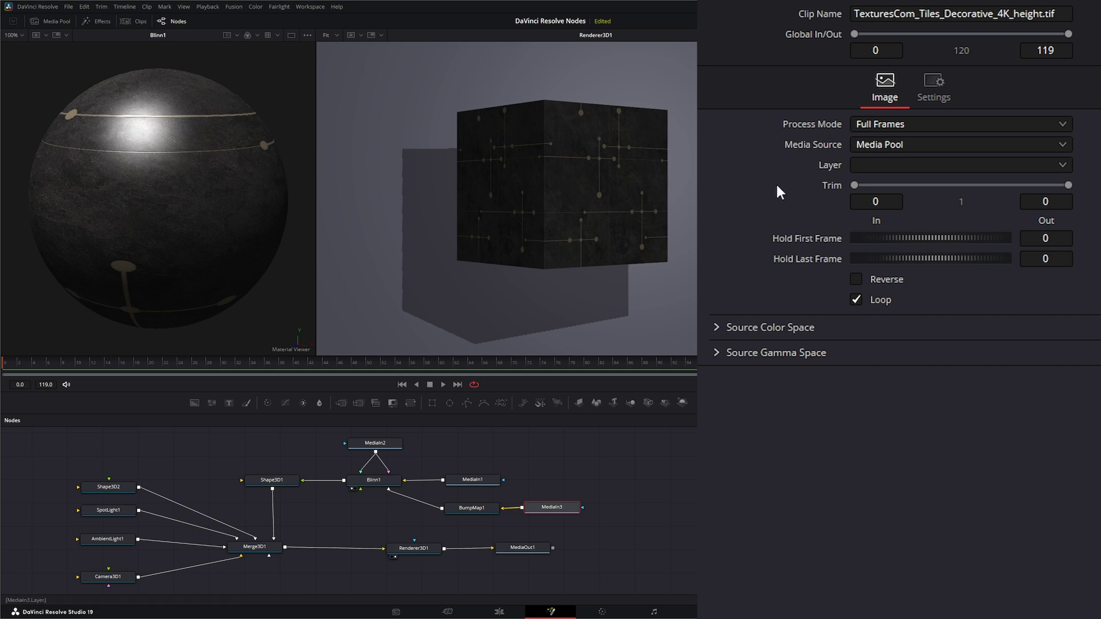
Set BumpMap1's height scale to 4.38 and view only the rendered cube.
left_click(471, 508)
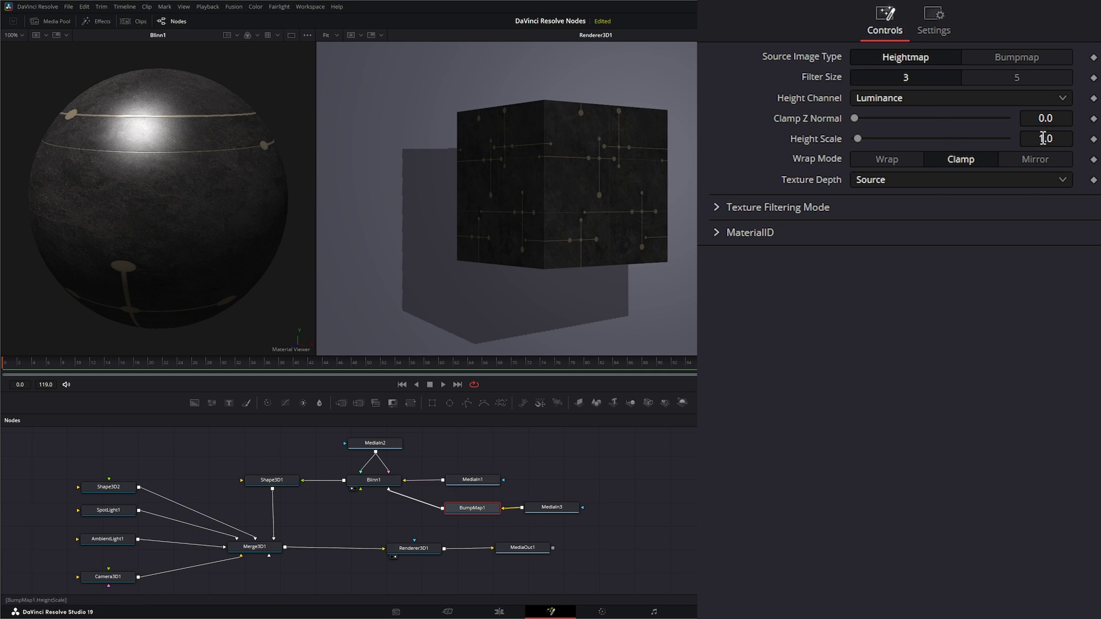
left_click_drag(1044, 139, 1015, 138)
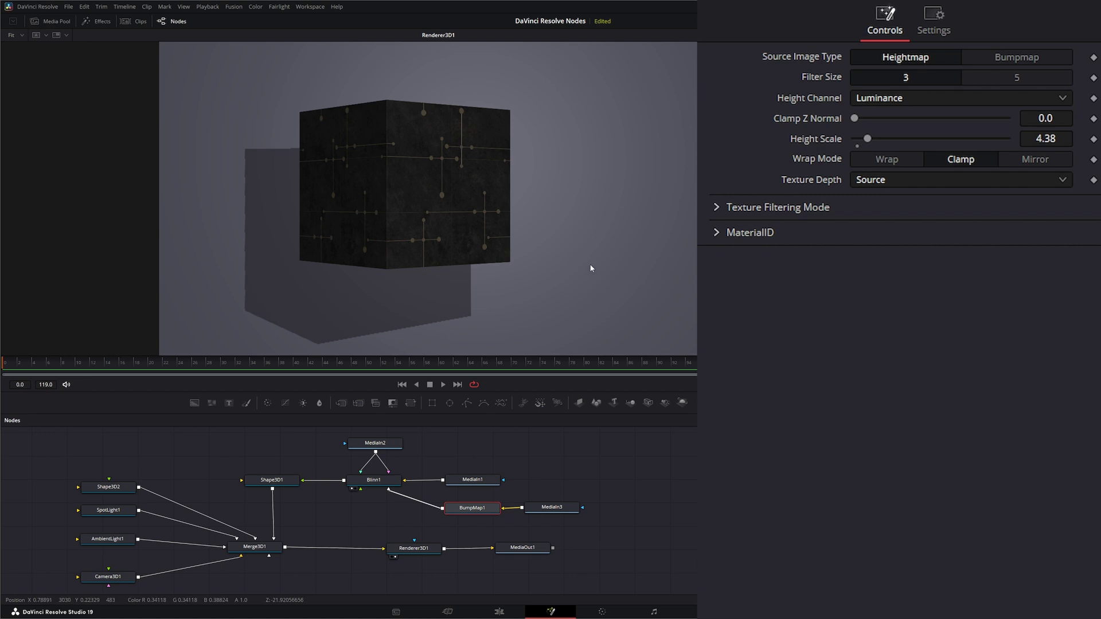
left_click_drag(590, 266, 425, 255)
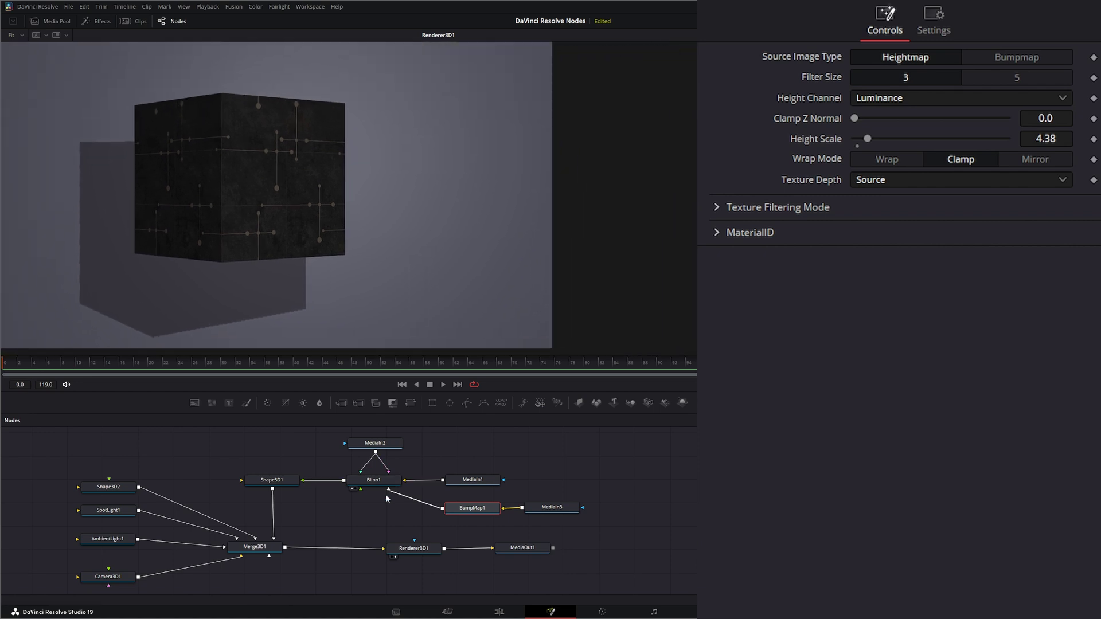
Rotate the Shape3D1 cube to -79.2 degrees around the Y axis.
left_click(277, 482)
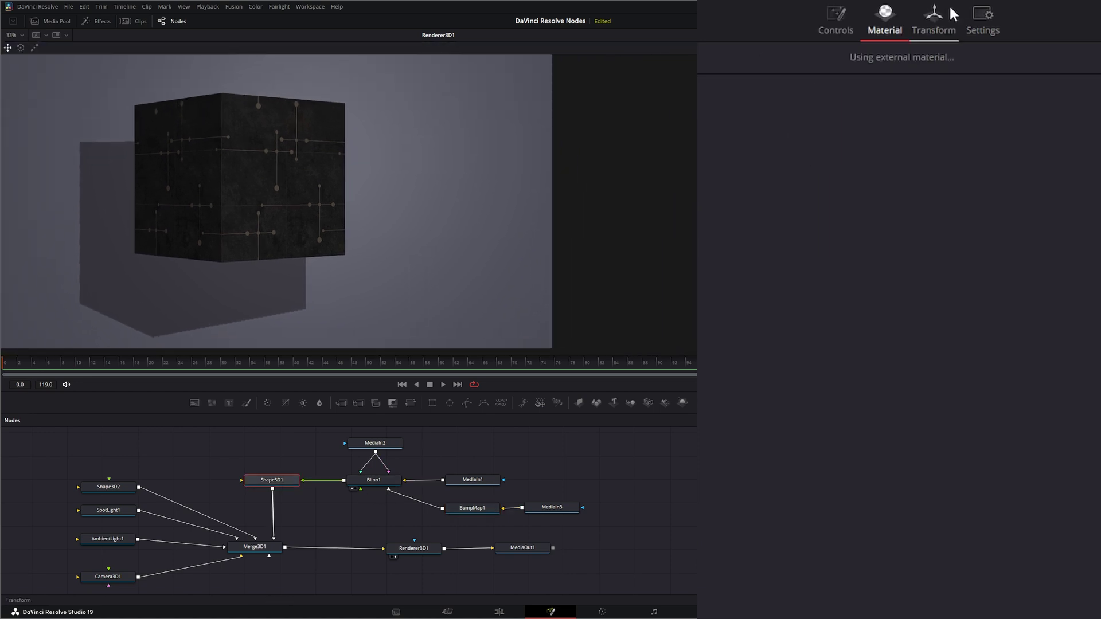
left_click(934, 22)
left_click_drag(1048, 206, 937, 207)
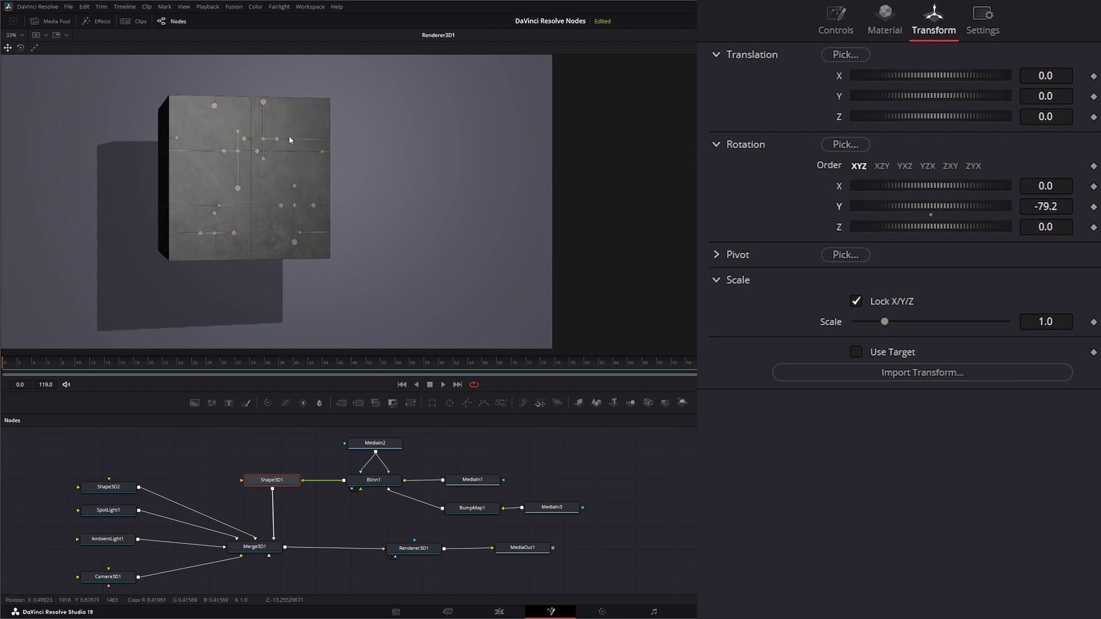